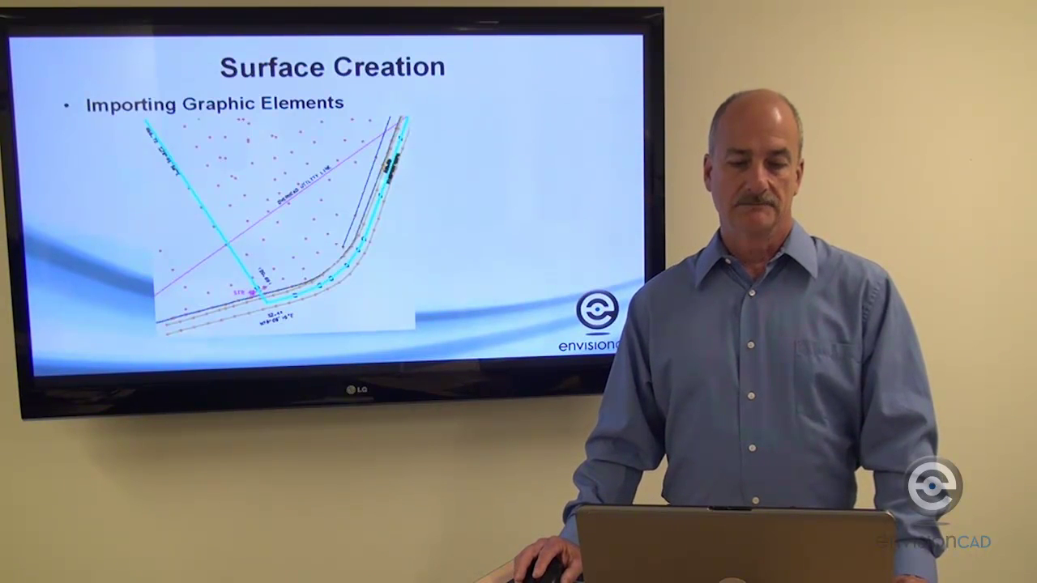
Step: Advance the presentation from the point drawing to the Missing Breaklines slide
key("Right")
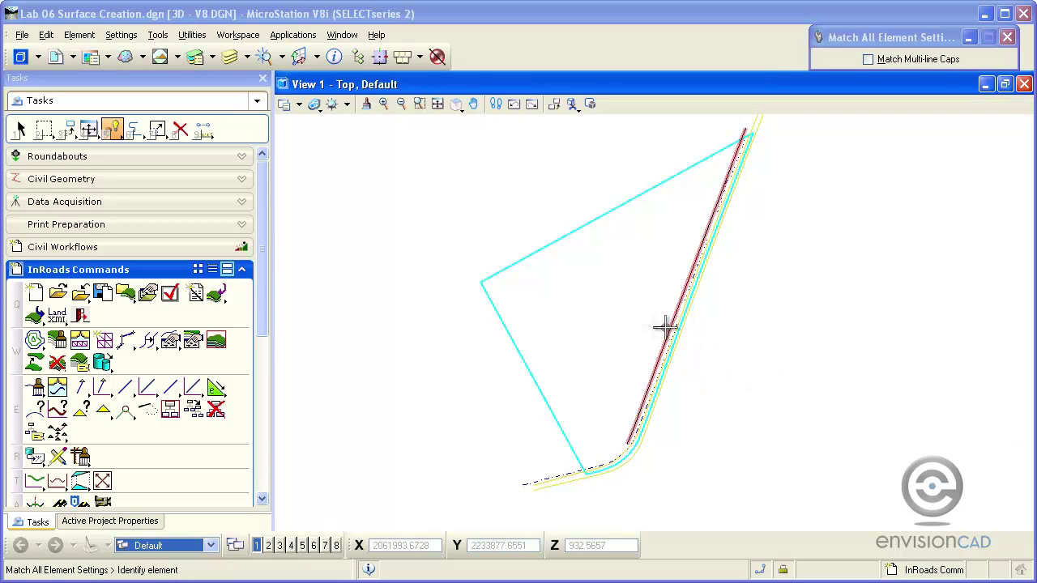
scroll(671, 326, "up", 5)
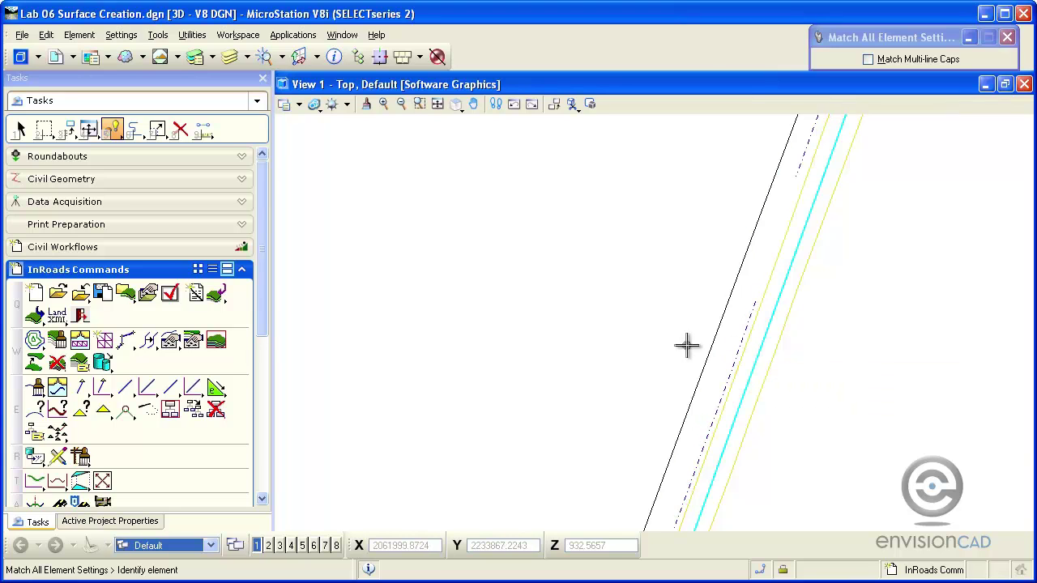
scroll(671, 344, "down", 4)
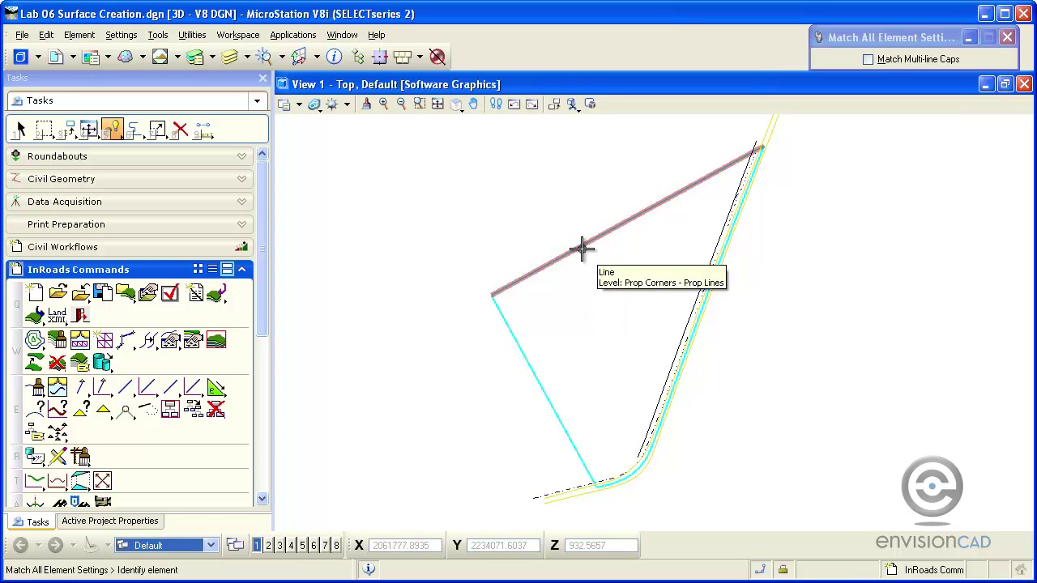
left_click(581, 249)
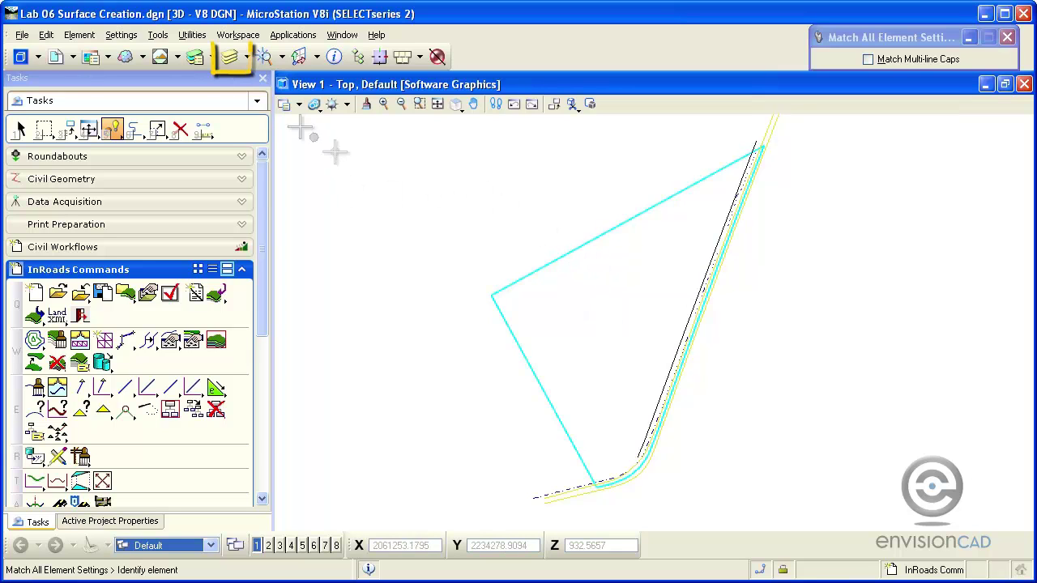
Step: Hide Prop Corners - Prop Lines and show Data Point Descriptions, Elevations, Numbers and Data Points levels
left_click(230, 57)
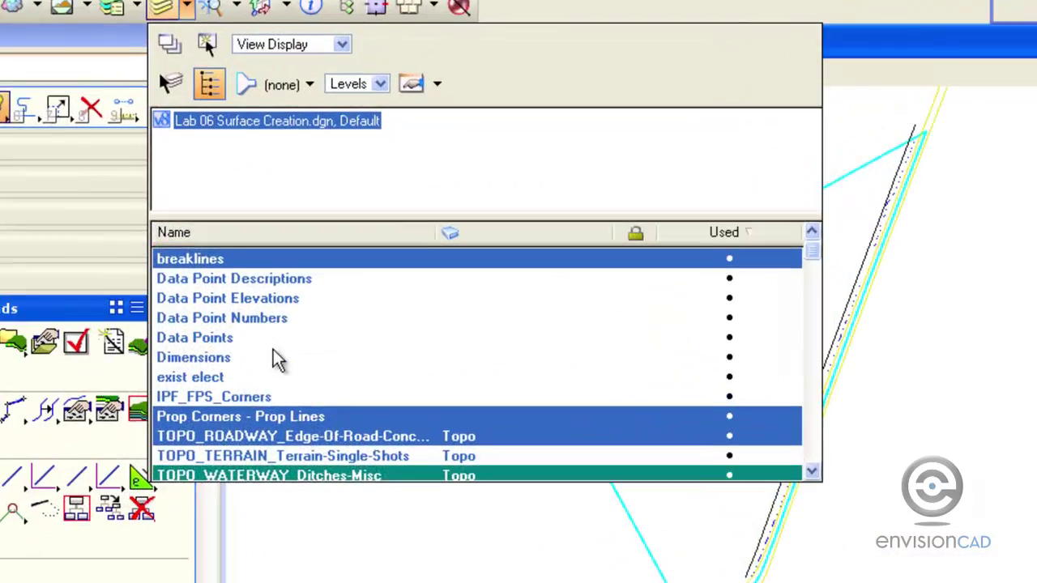
left_click(269, 418, "ctrl")
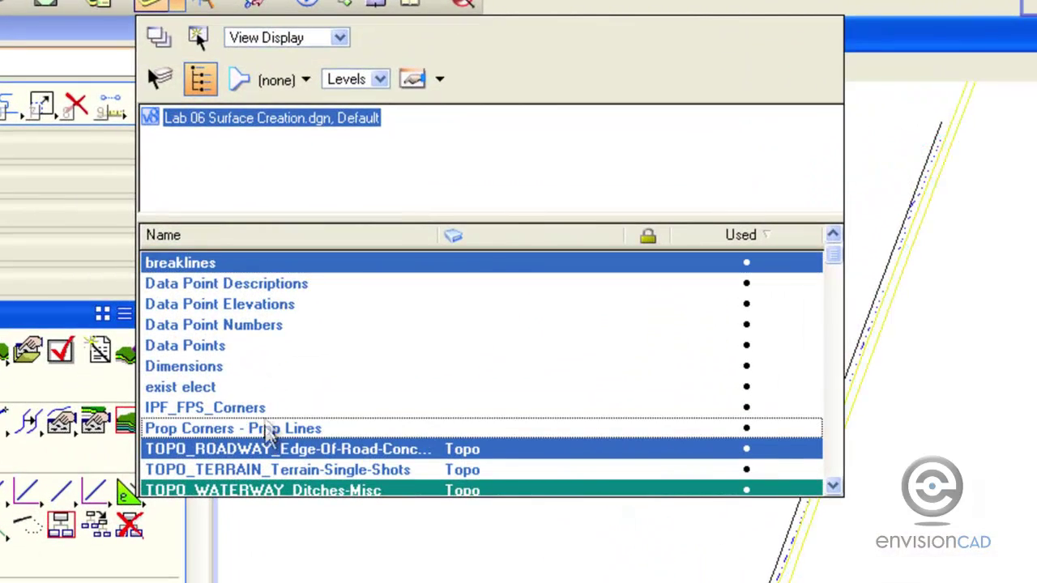
left_click(222, 290, "ctrl")
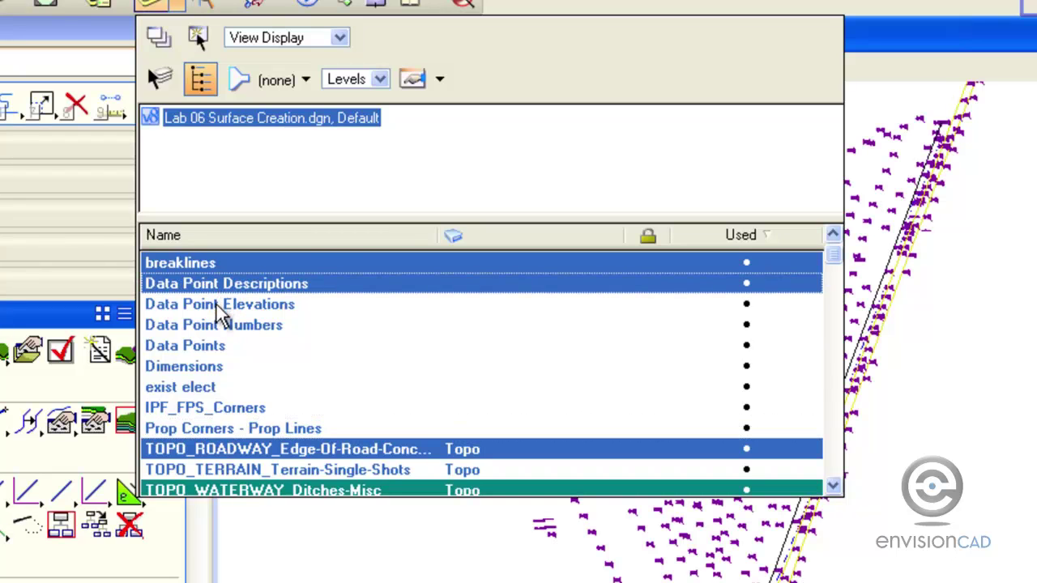
left_click(223, 309, "ctrl")
left_click(216, 328, "ctrl")
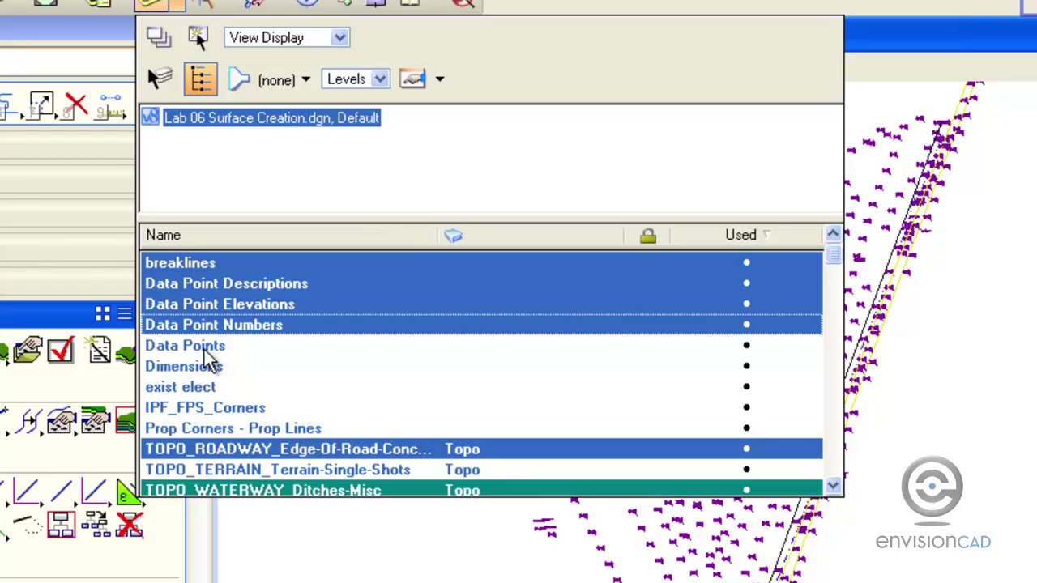
left_click(204, 347, "ctrl")
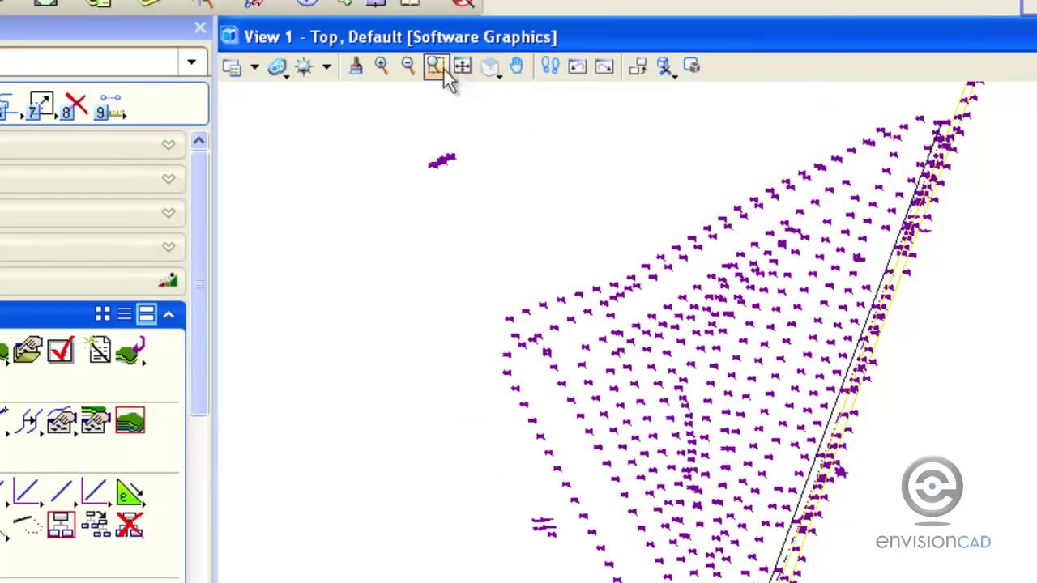
left_click(435, 67)
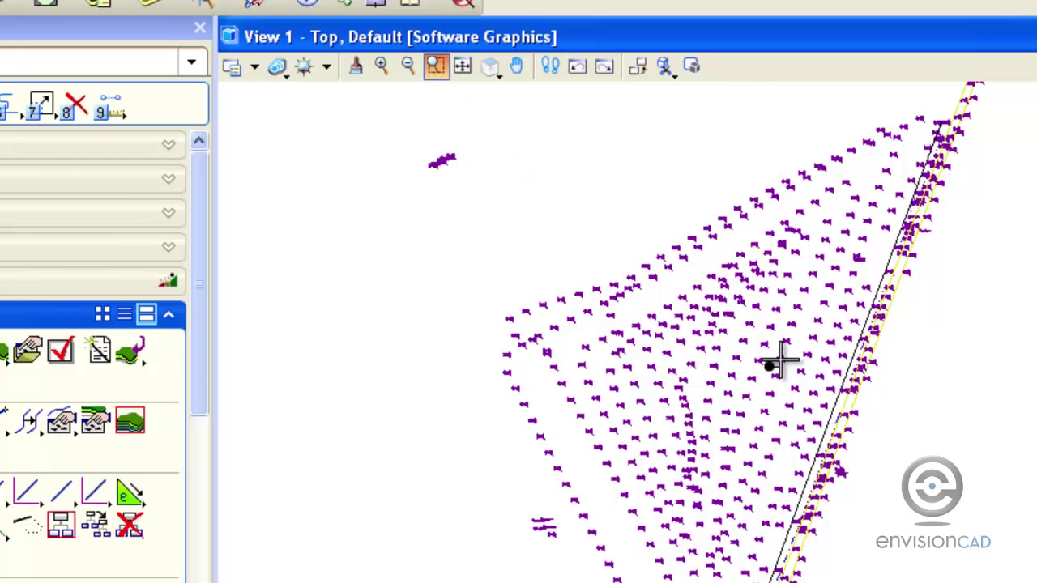
left_click(769, 366)
left_click(801, 351)
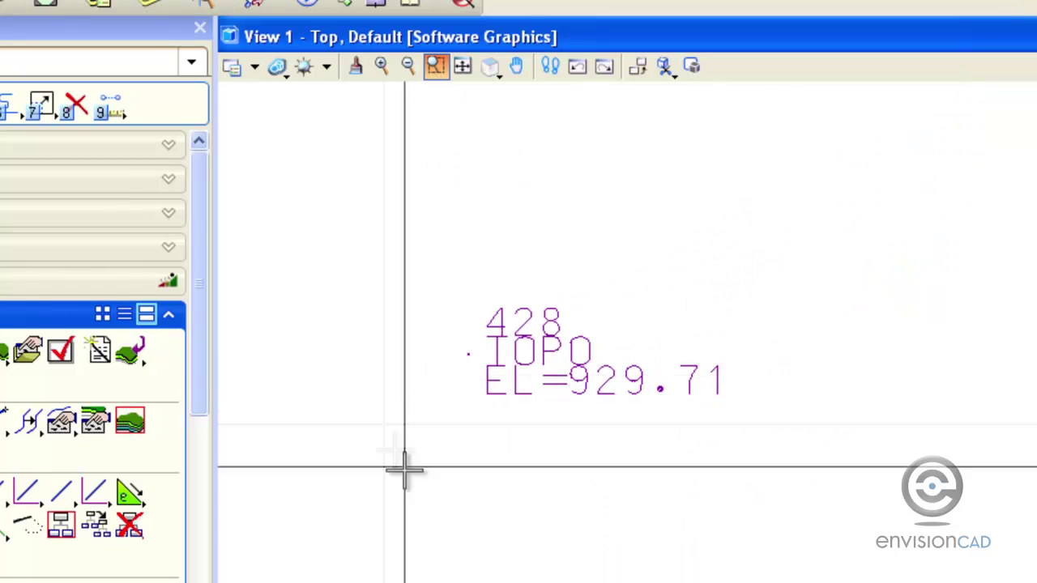
left_click(405, 461)
left_click(721, 262)
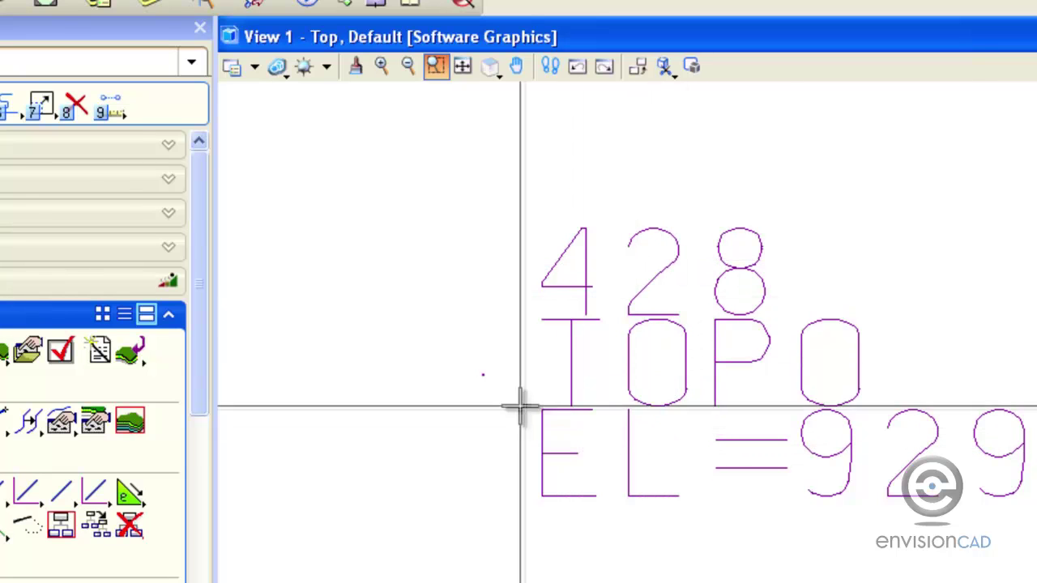
middle_click(486, 379)
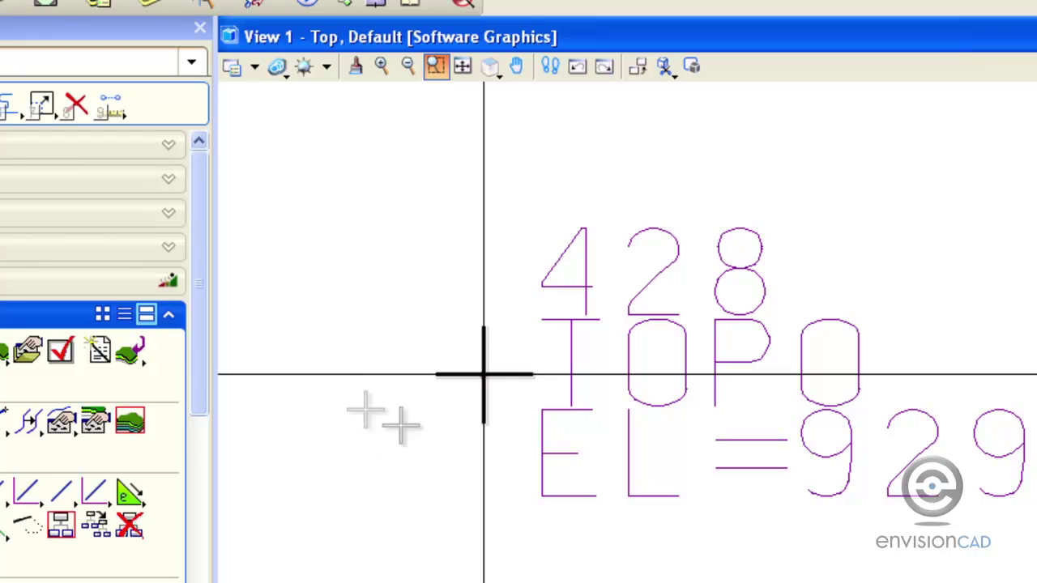
left_click(429, 421)
right_click(463, 421)
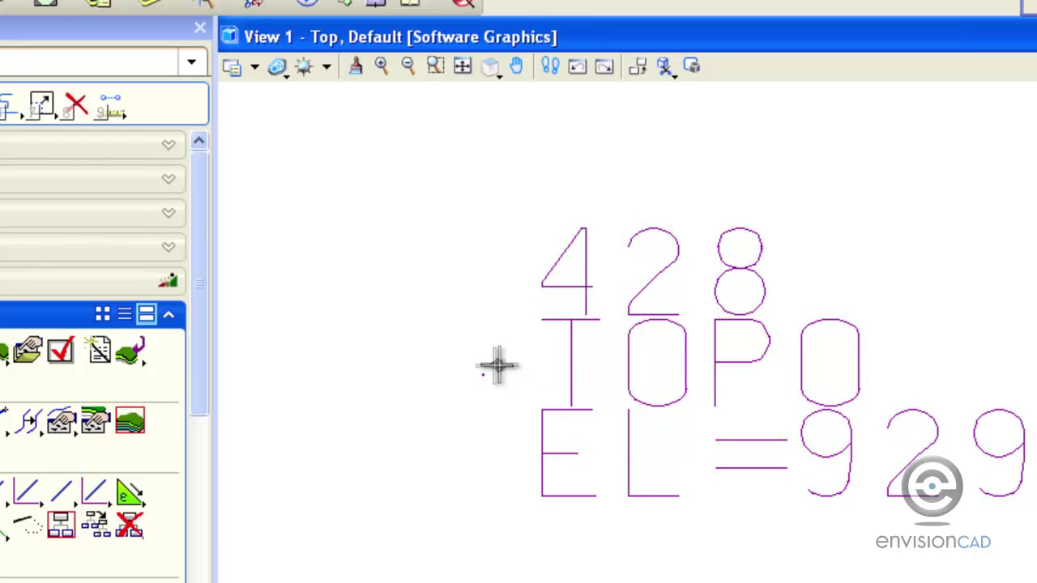
mouse_move(483, 374)
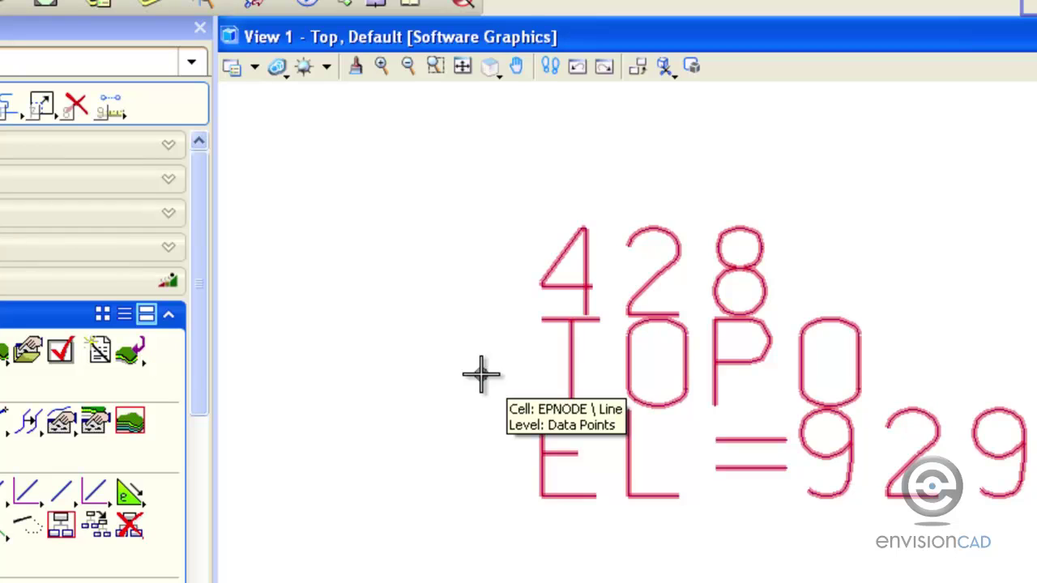
scroll(463, 507, "down", 10)
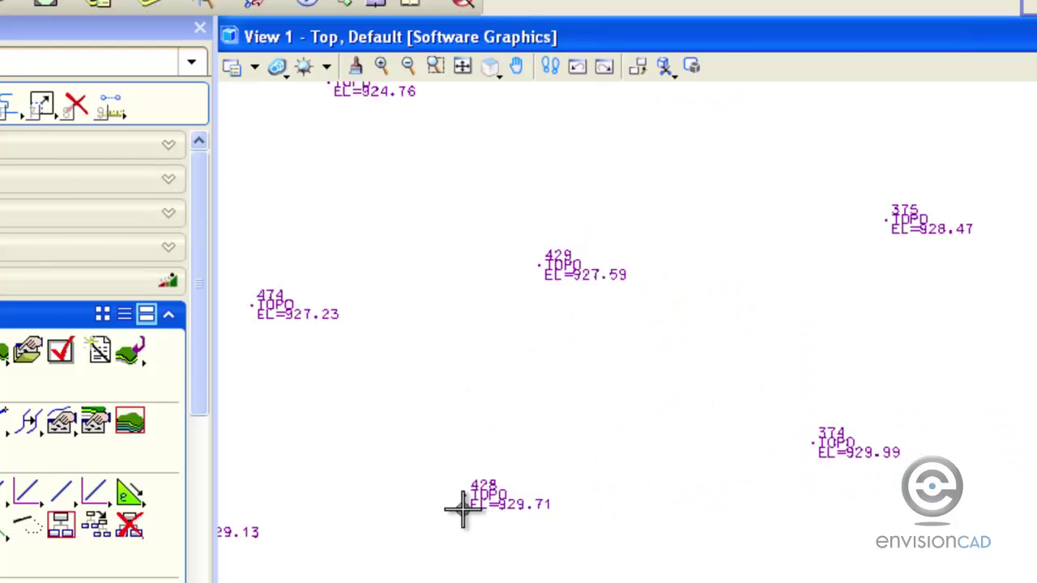
middle_click_drag(558, 478, 774, 448)
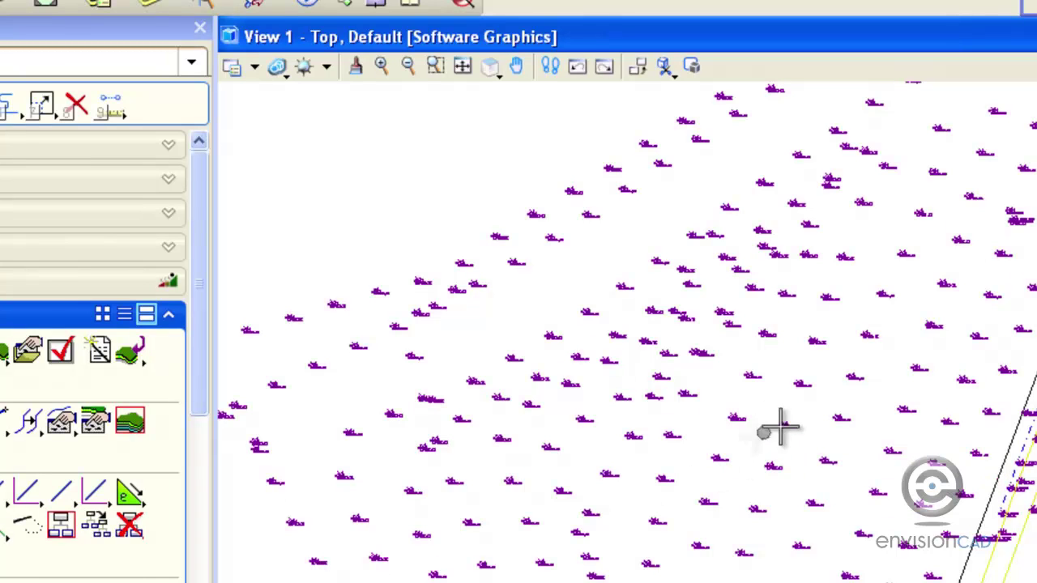
scroll(789, 423, "up", 10)
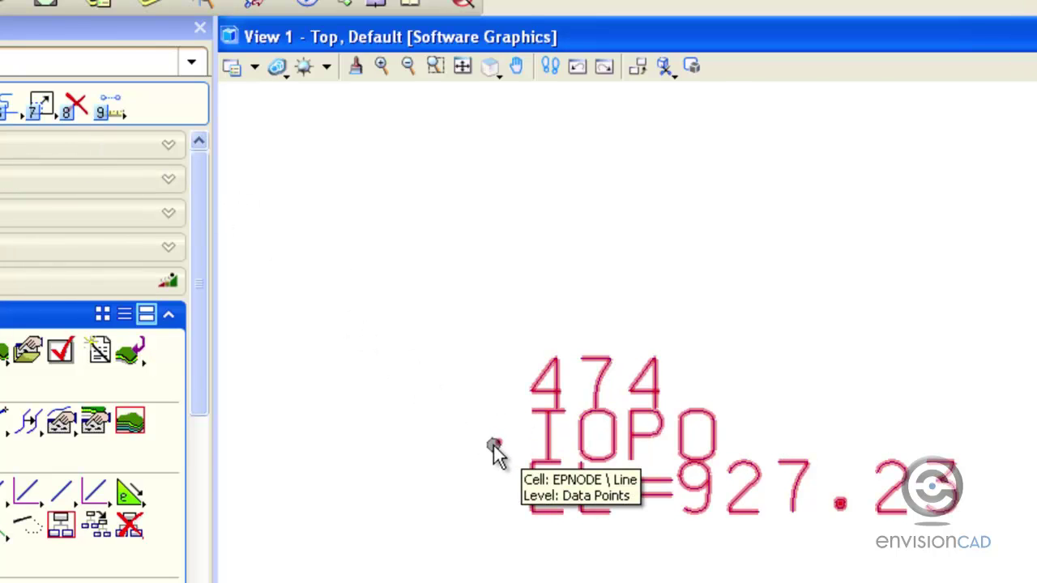
scroll(496, 454, "down", 5)
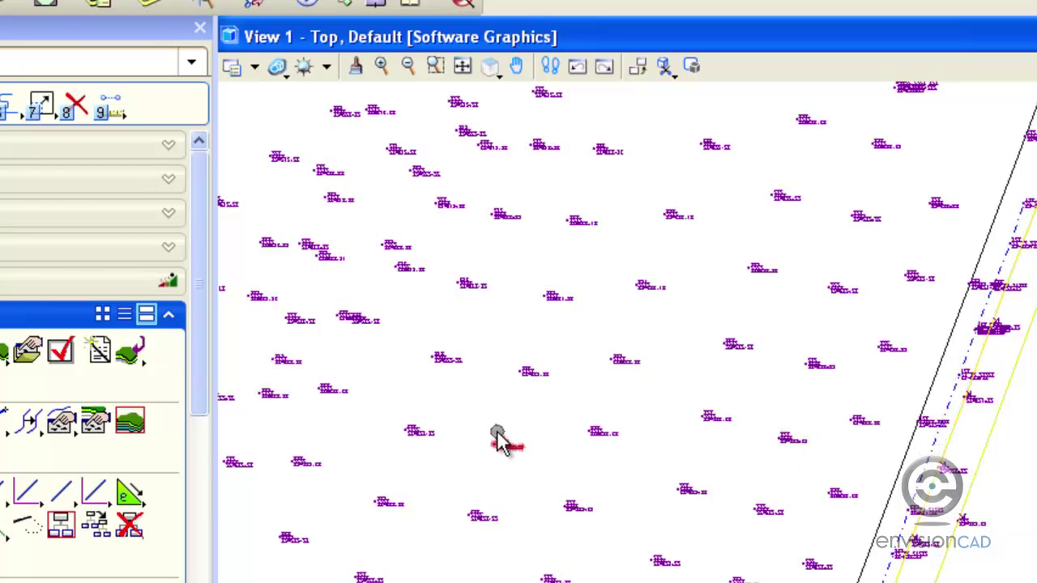
middle_click_drag(499, 435, 645, 340, "shift")
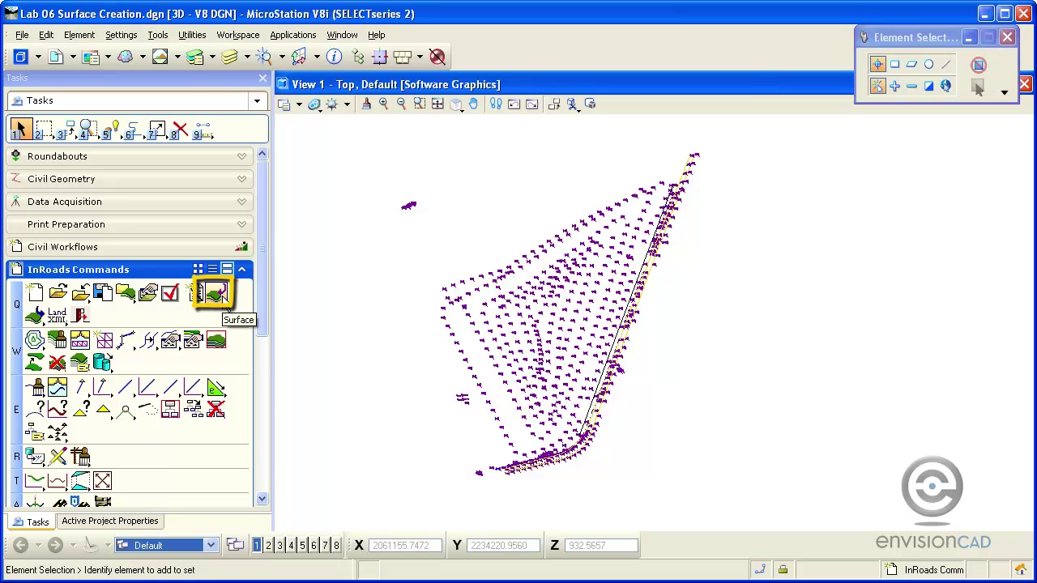
Step: Import graphics into surface Existing By Graphics, loading by level from the Data Points level
left_click(224, 300)
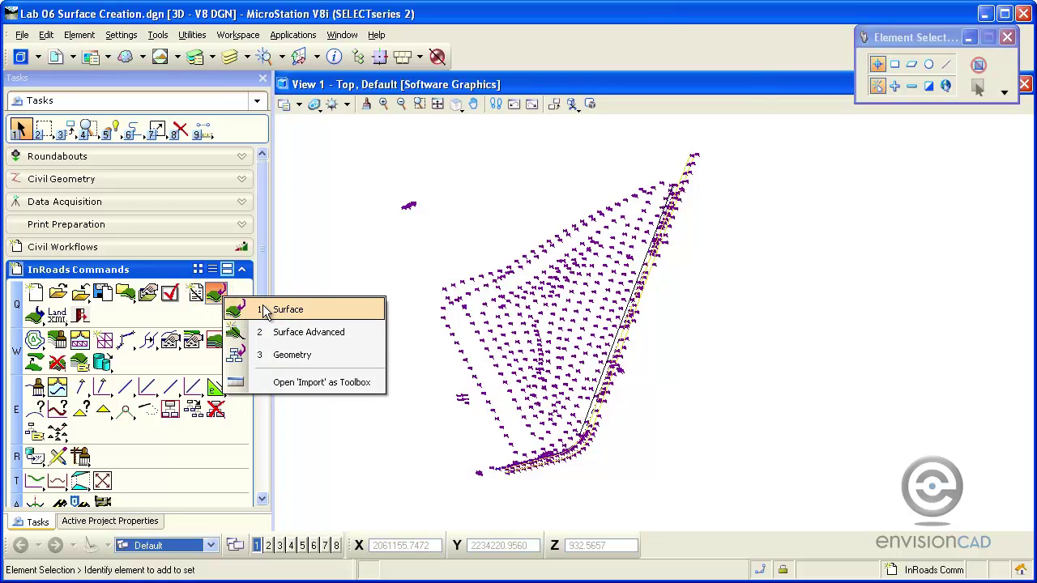
left_click(276, 309)
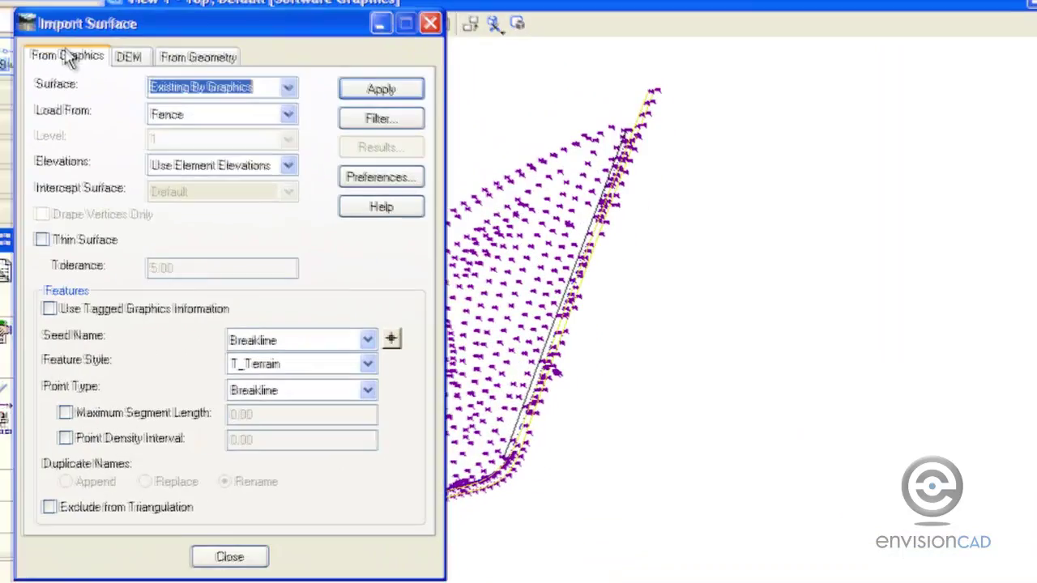
left_click_drag(101, 25, 403, 22)
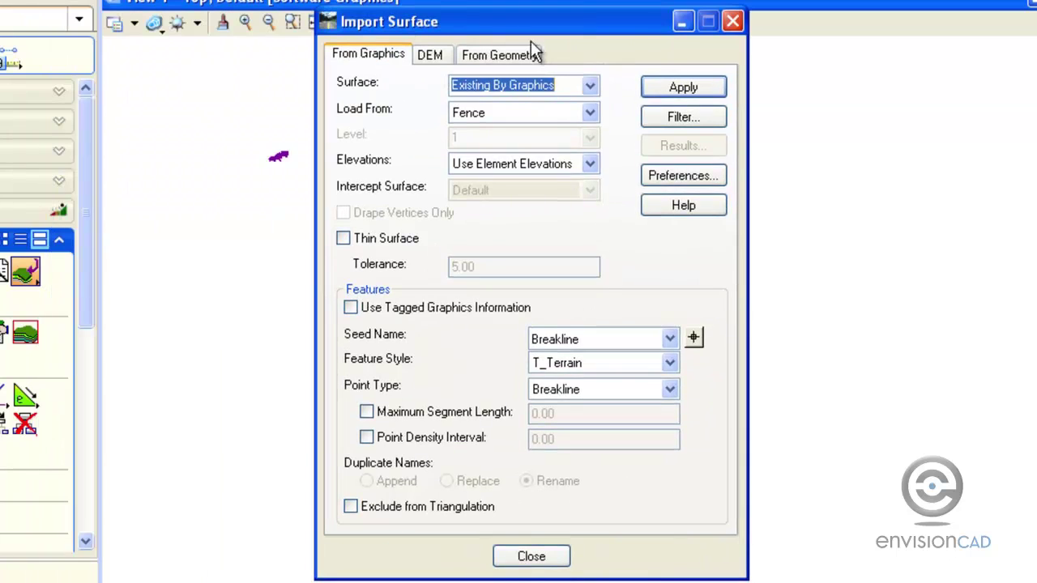
left_click(560, 85)
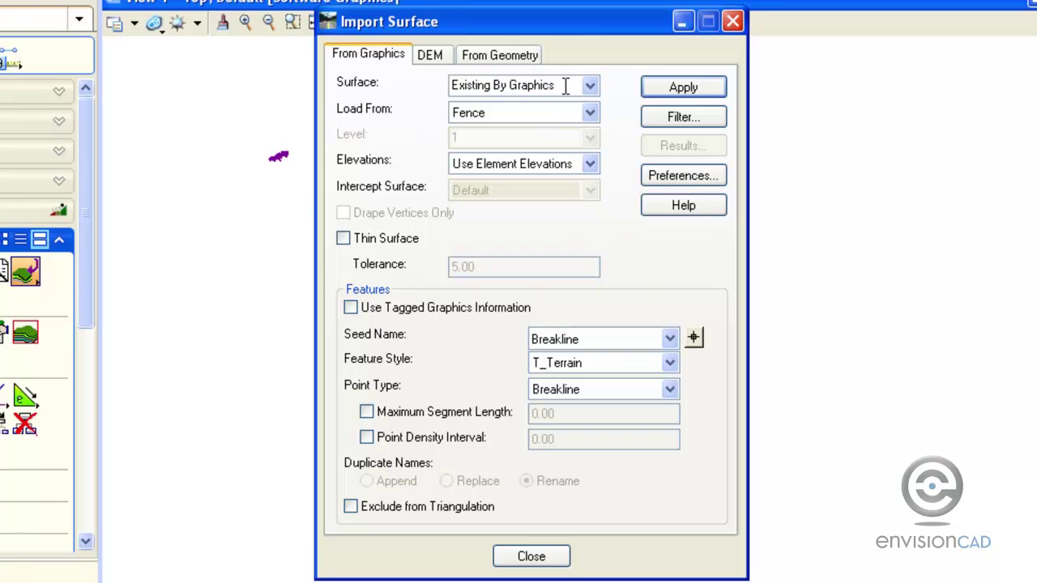
left_click(590, 115)
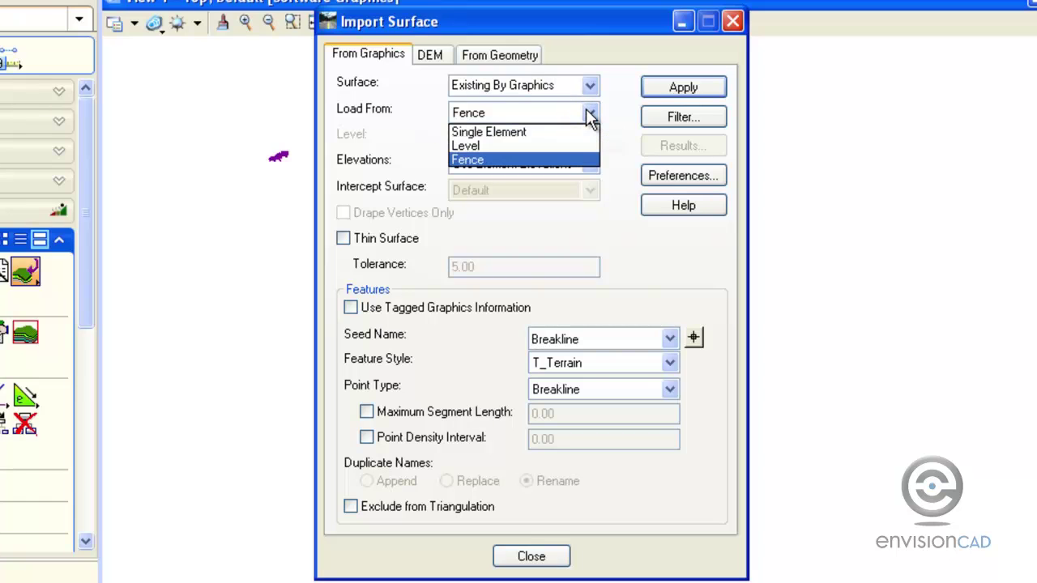
left_click(465, 148)
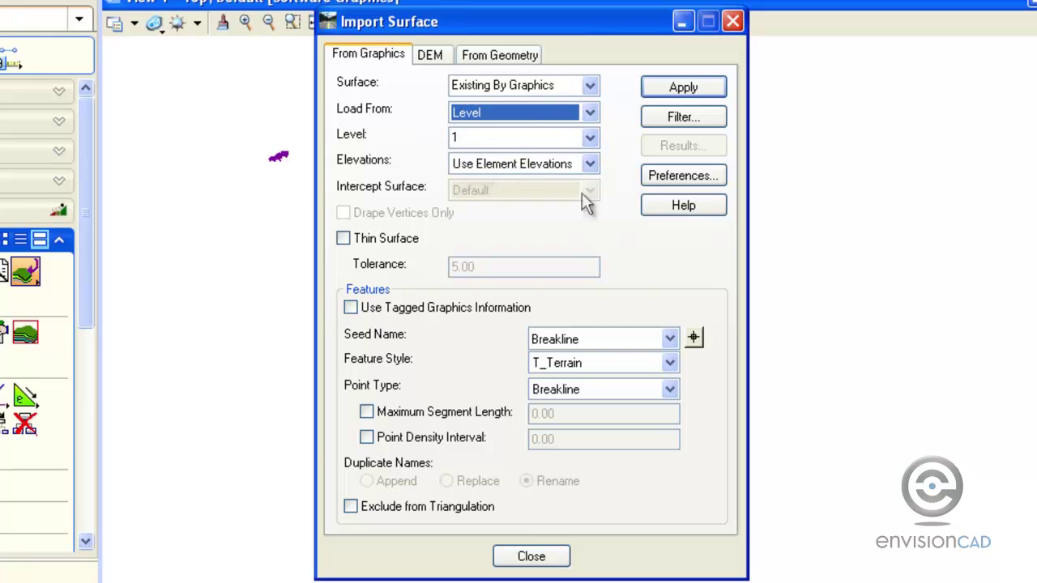
left_click(589, 137)
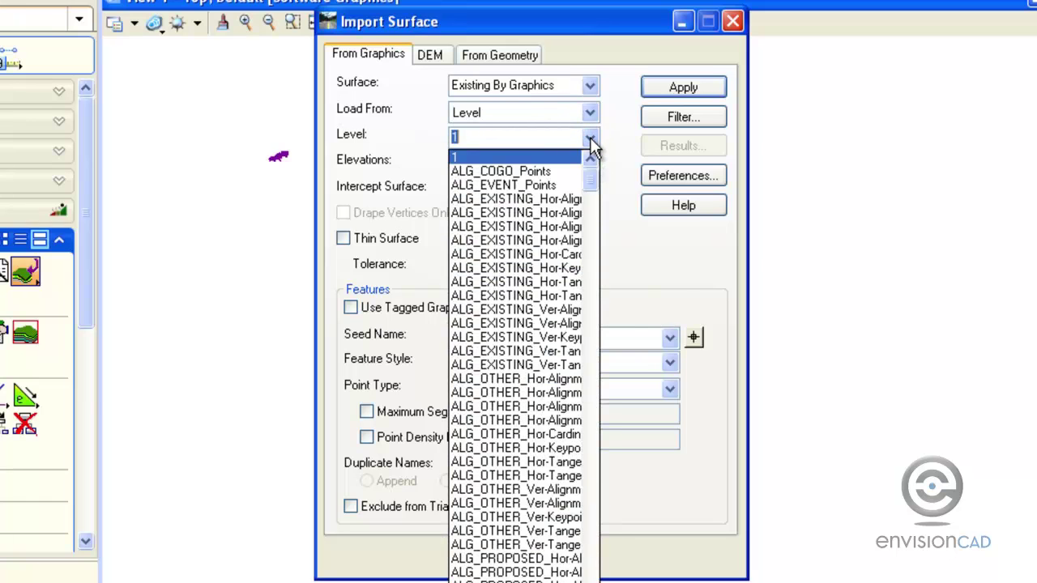
left_click_drag(598, 172, 592, 208)
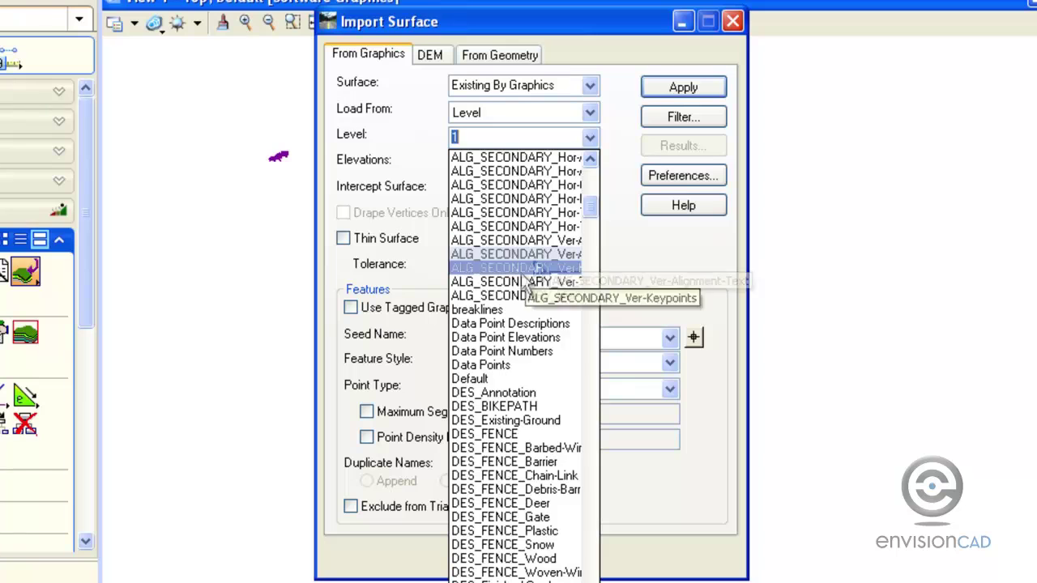
left_click(515, 365)
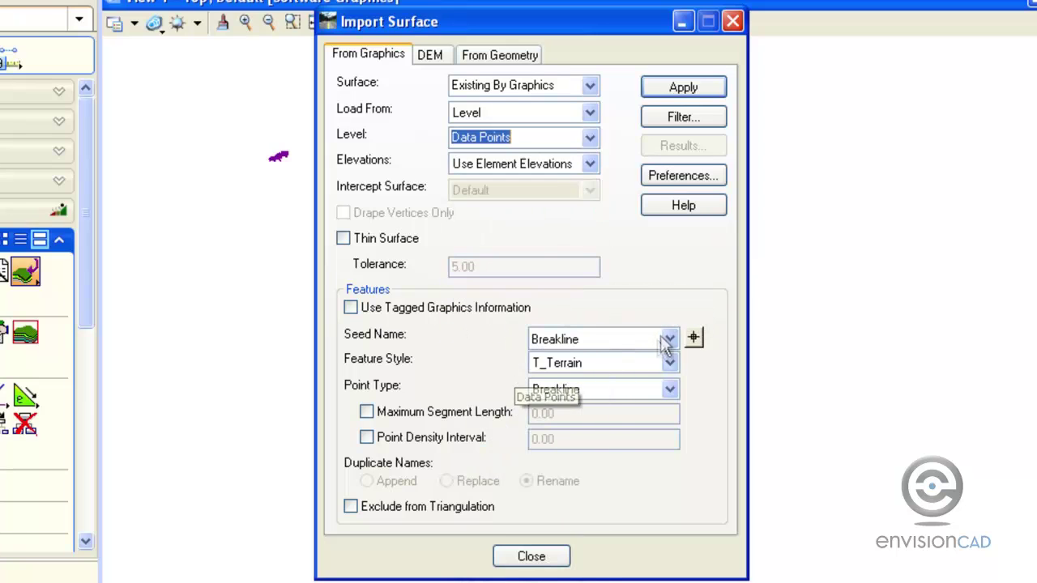
Step: Keep Use Element Elevations as the elevation source and set the seed name to 'Spol Elev'
left_click(592, 167)
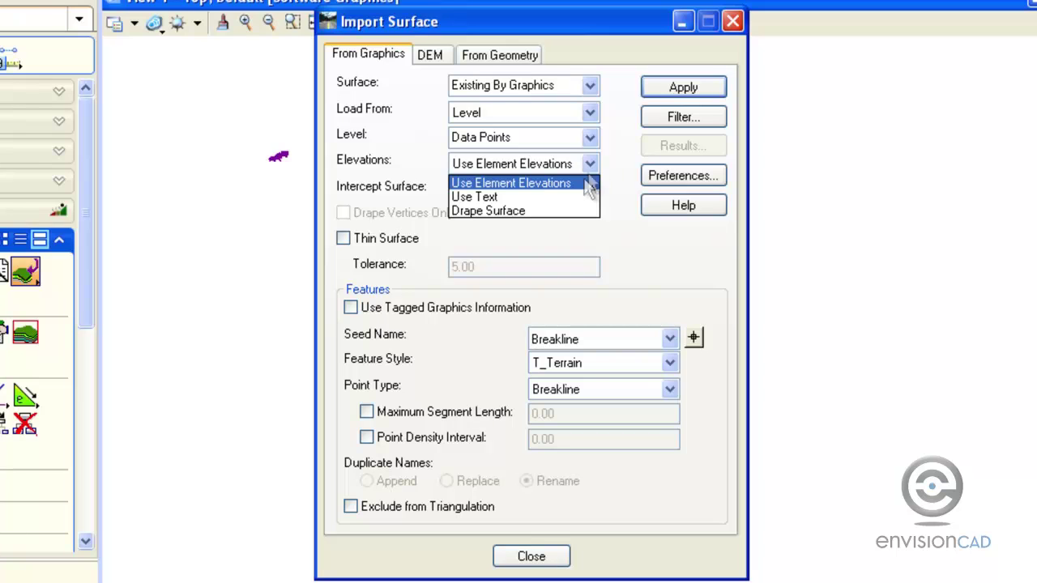
left_click(532, 186)
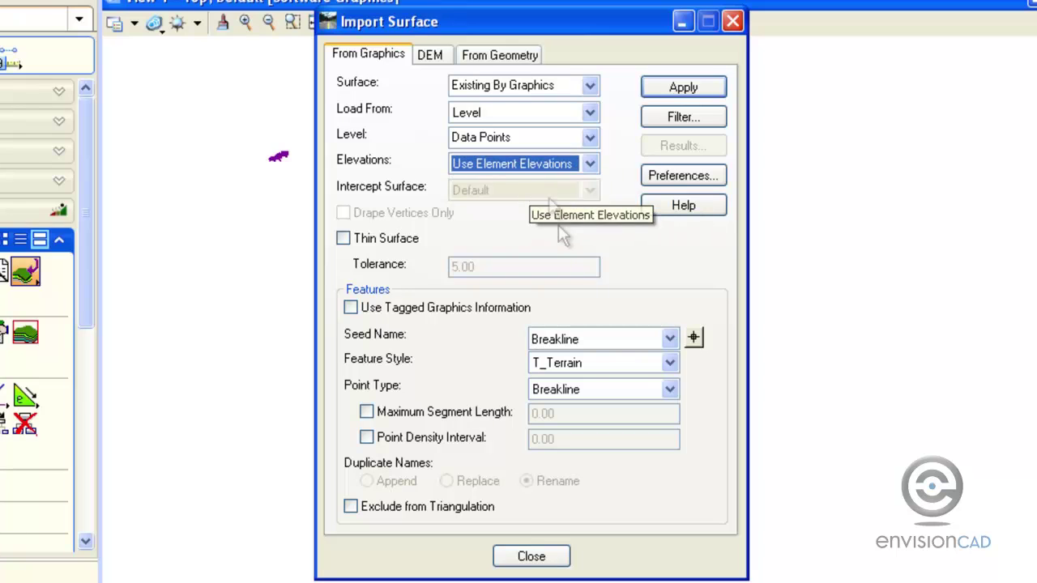
double_click(603, 340)
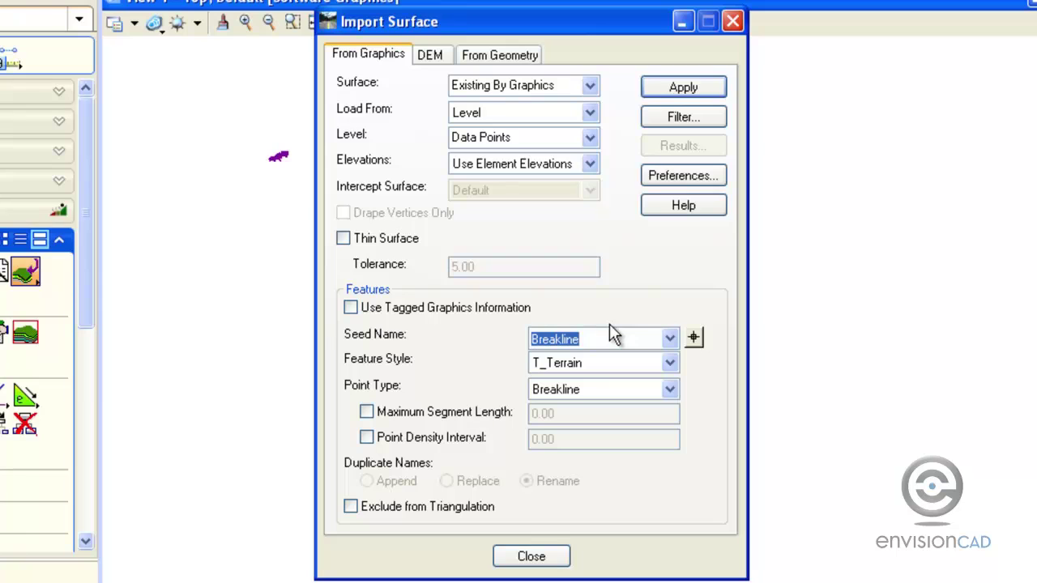
type("Spole")
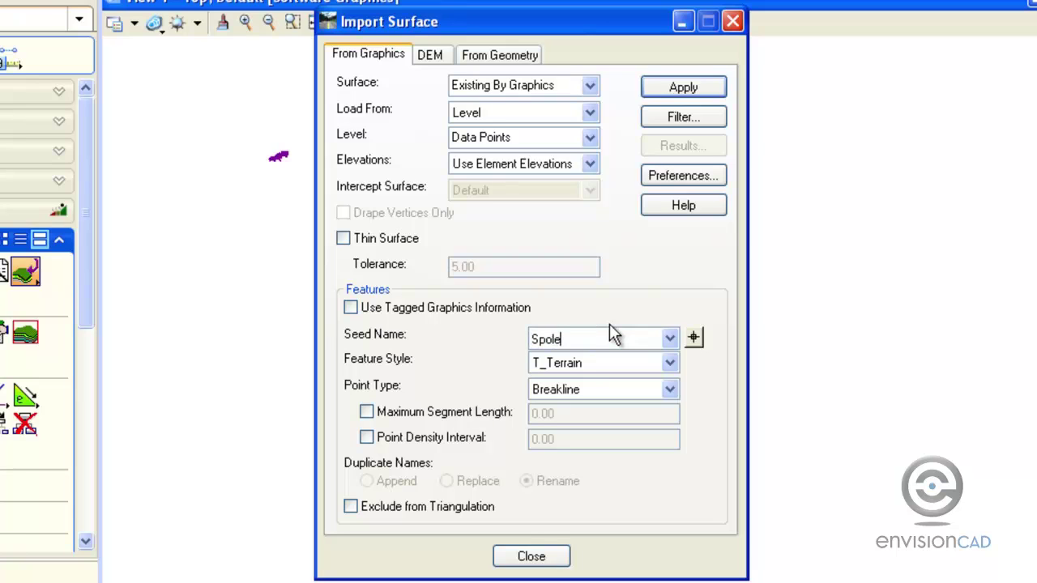
key("BackSpace")
type("Elev")
Step: Set feature style T_random and point type Random, then apply the import and close the dialog
left_click(670, 362)
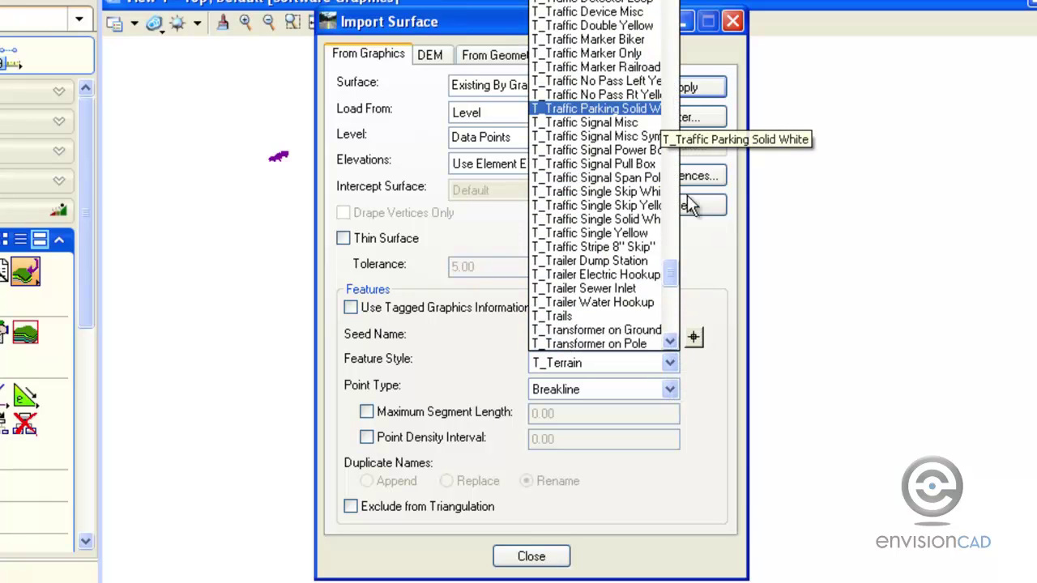
left_click_drag(670, 272, 670, 178)
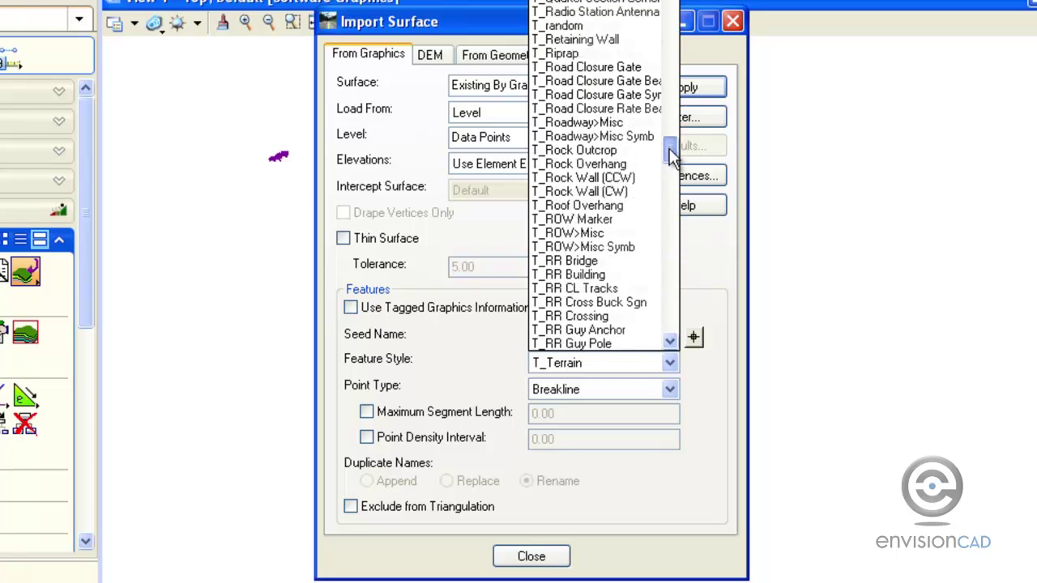
mouse_move(670, 149)
left_mouse_down()
mouse_move(670, 139)
mouse_move(672, 157)
left_mouse_up()
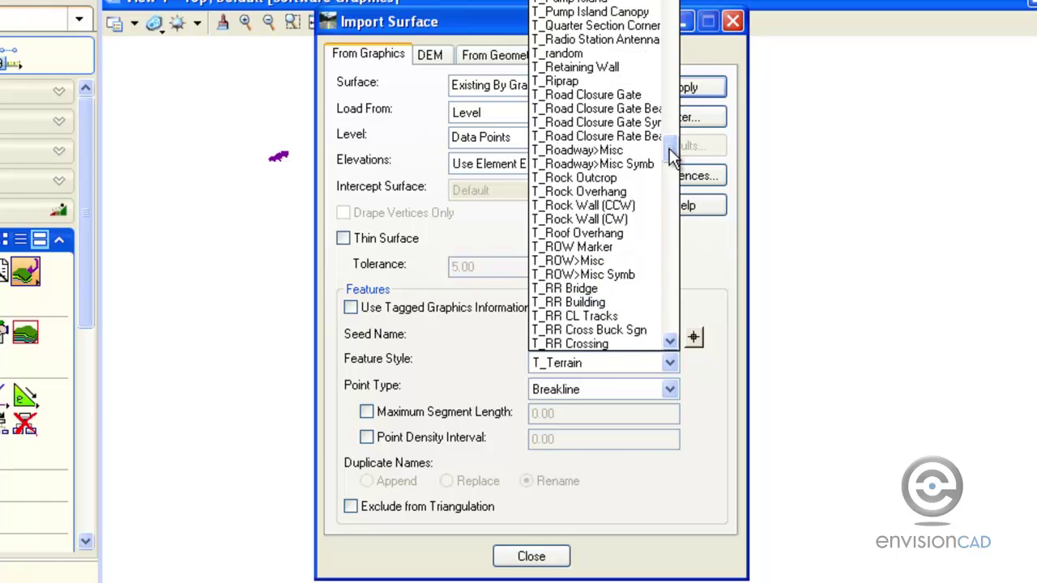
left_click(620, 53)
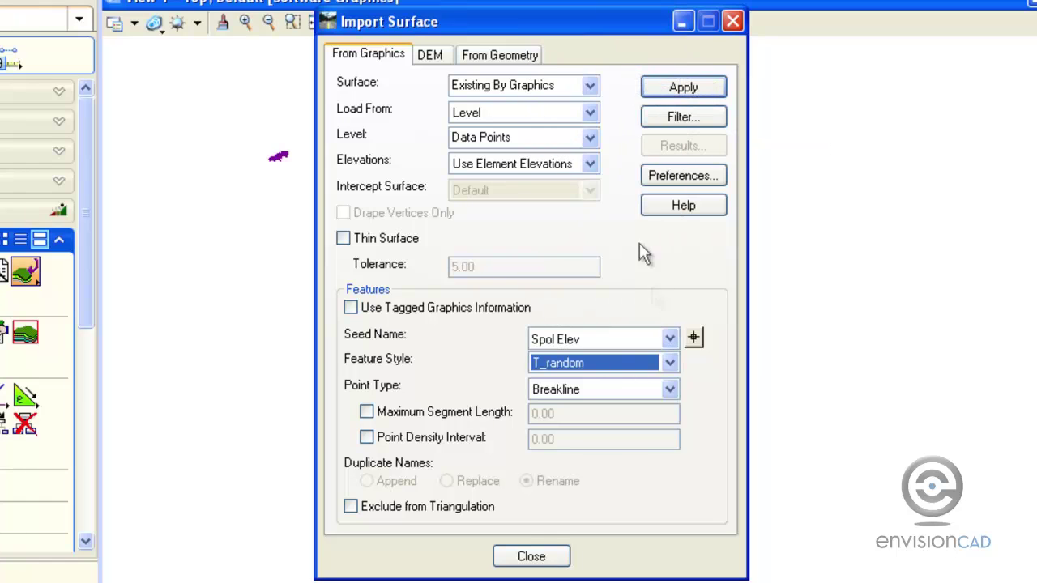
left_click(669, 389)
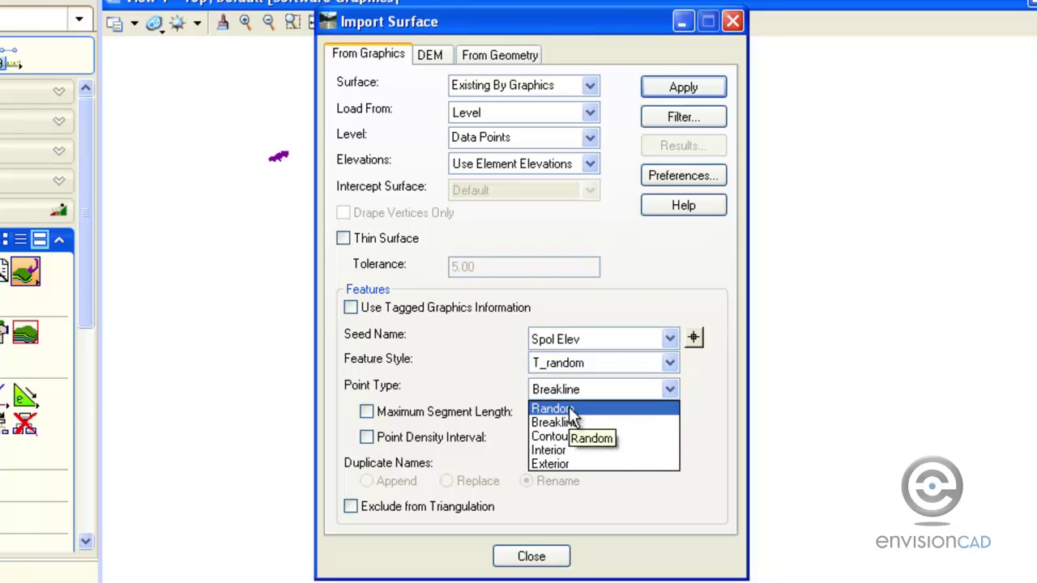
left_click(572, 410)
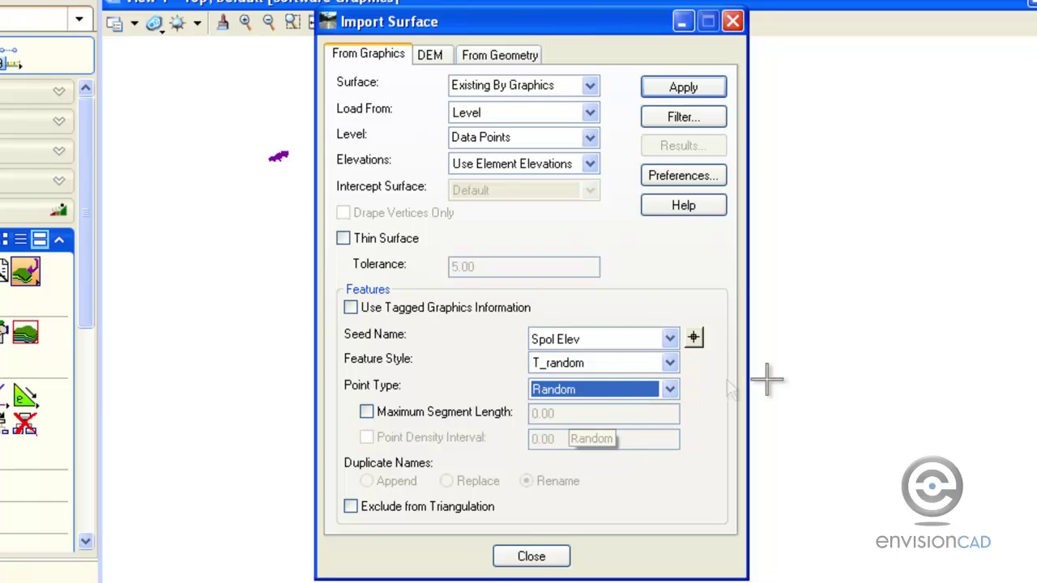
left_click(694, 91)
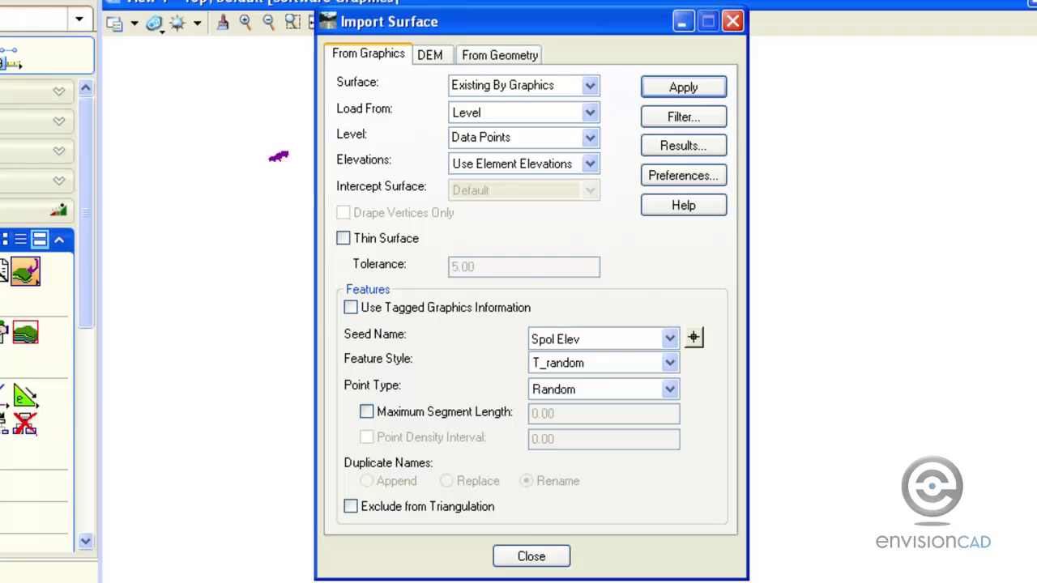
left_click(534, 564)
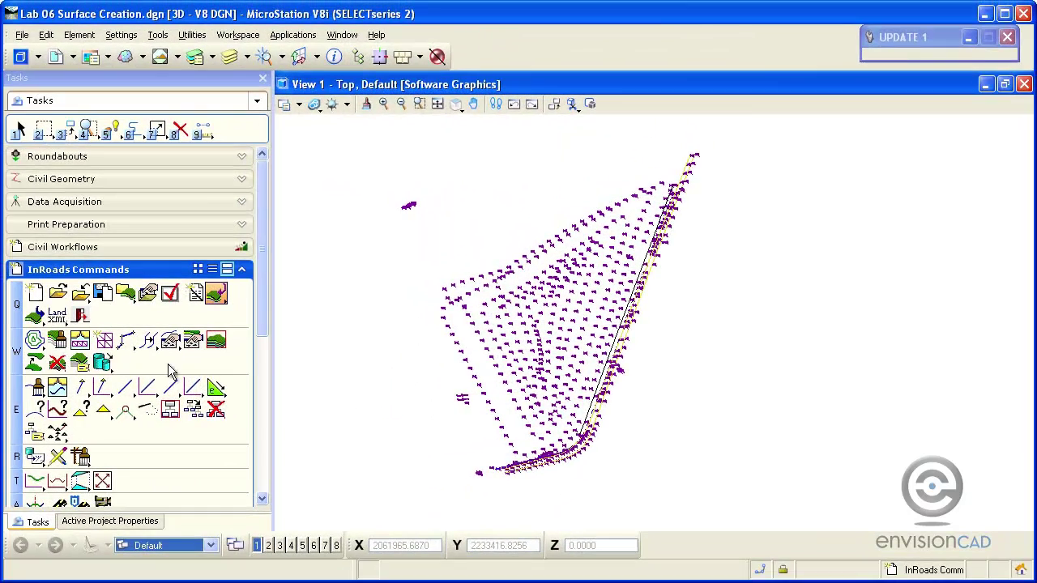
Step: Display triangles for Existing By Graphics, agreeing to re-triangulate the surface first
left_click(34, 339)
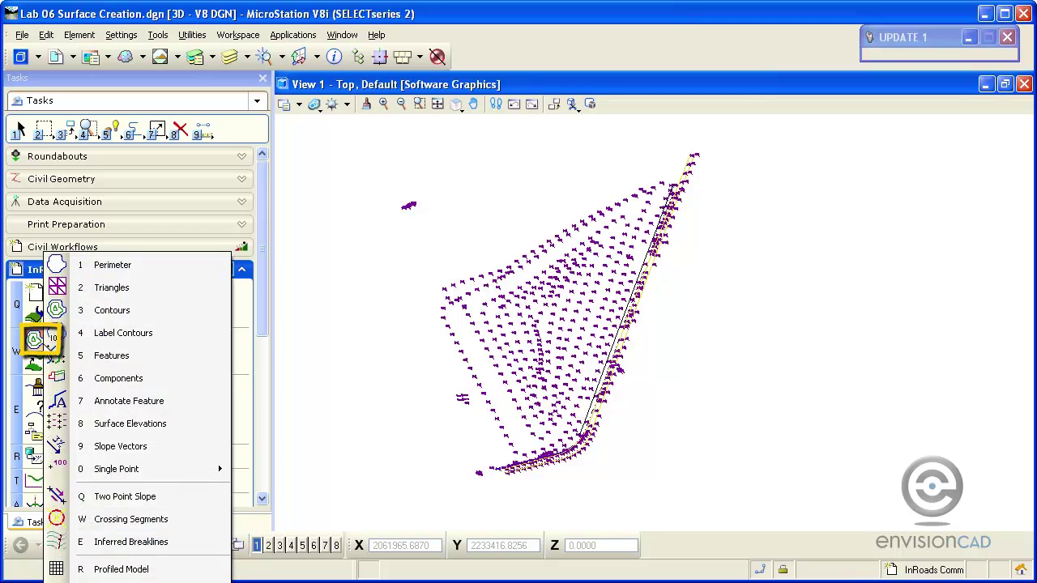
left_click(144, 286)
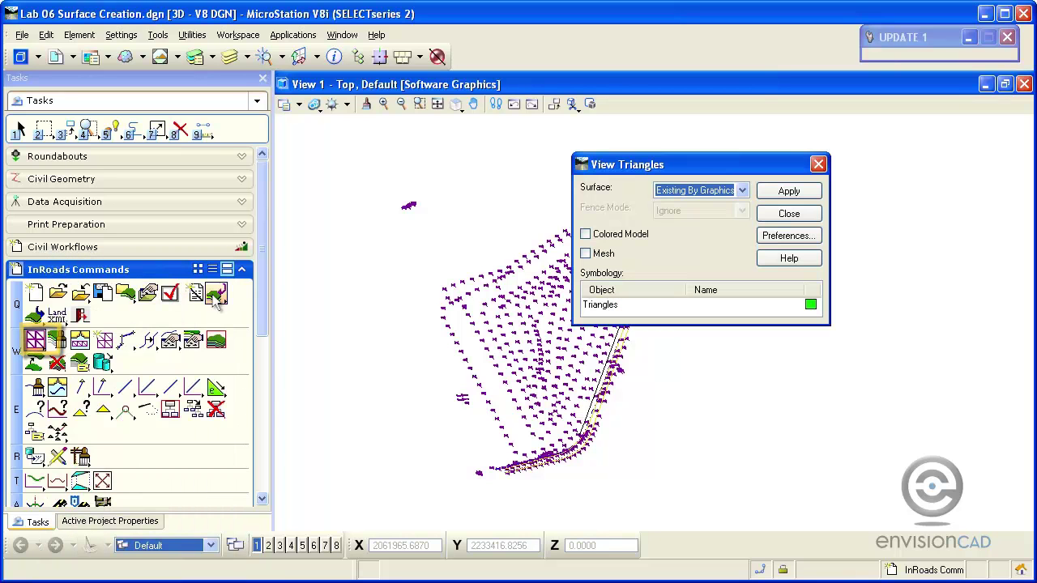
left_click(780, 192)
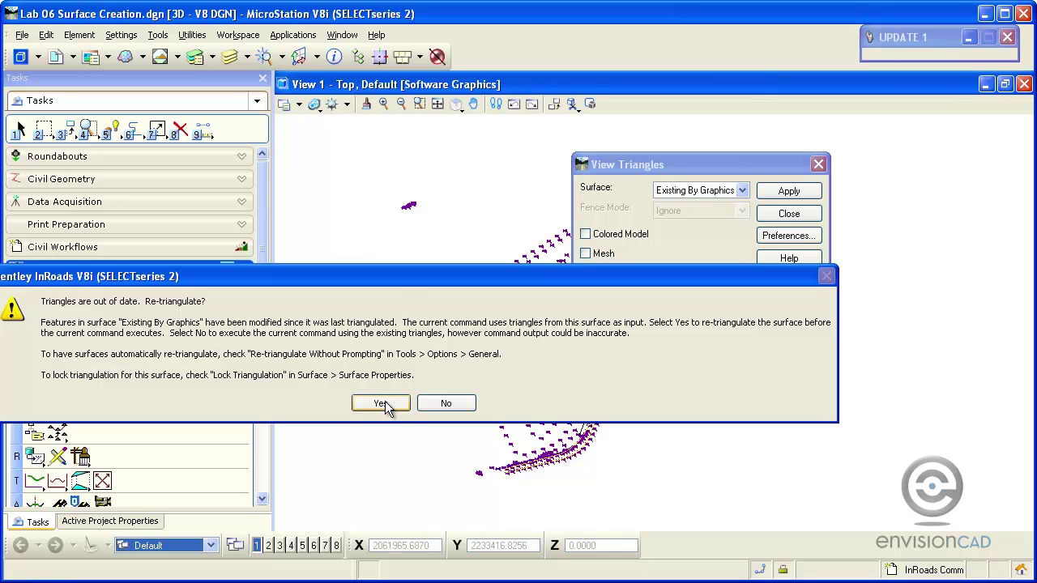
left_click_drag(405, 280, 573, 293)
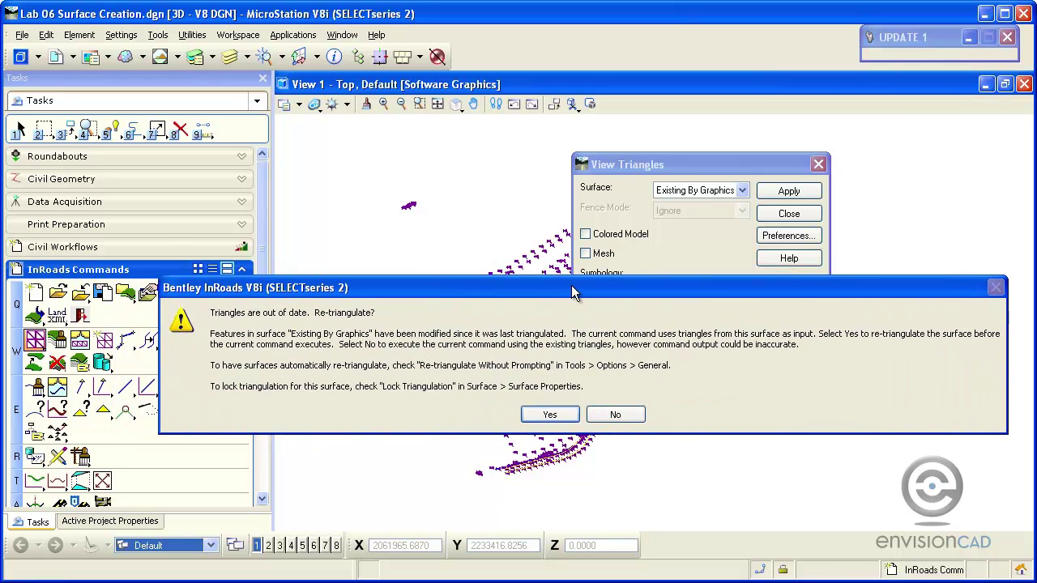
left_click(551, 421)
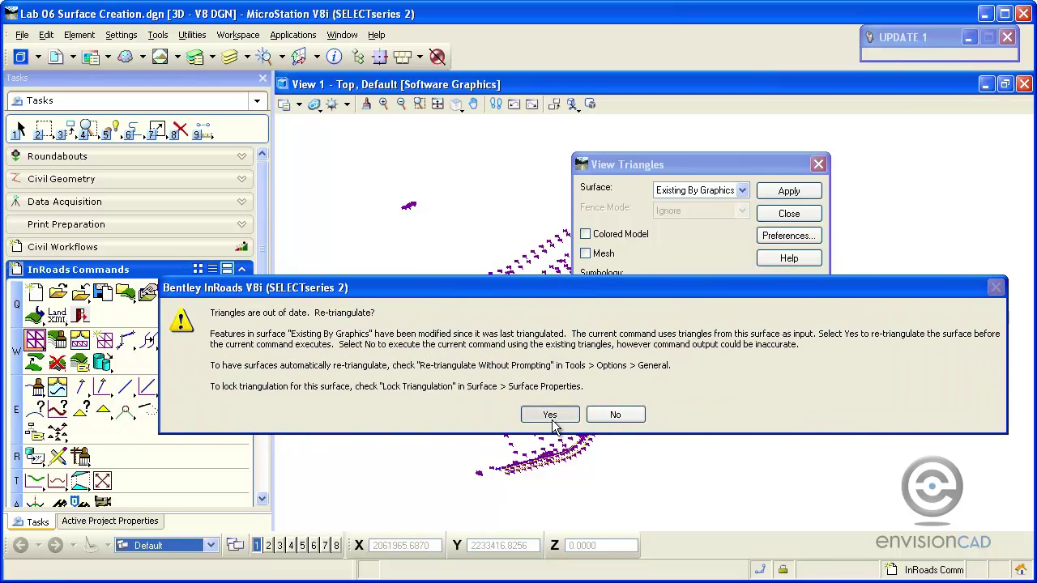
left_click(787, 214)
scroll(542, 302, "up", 2)
scroll(541, 302, "up", 5)
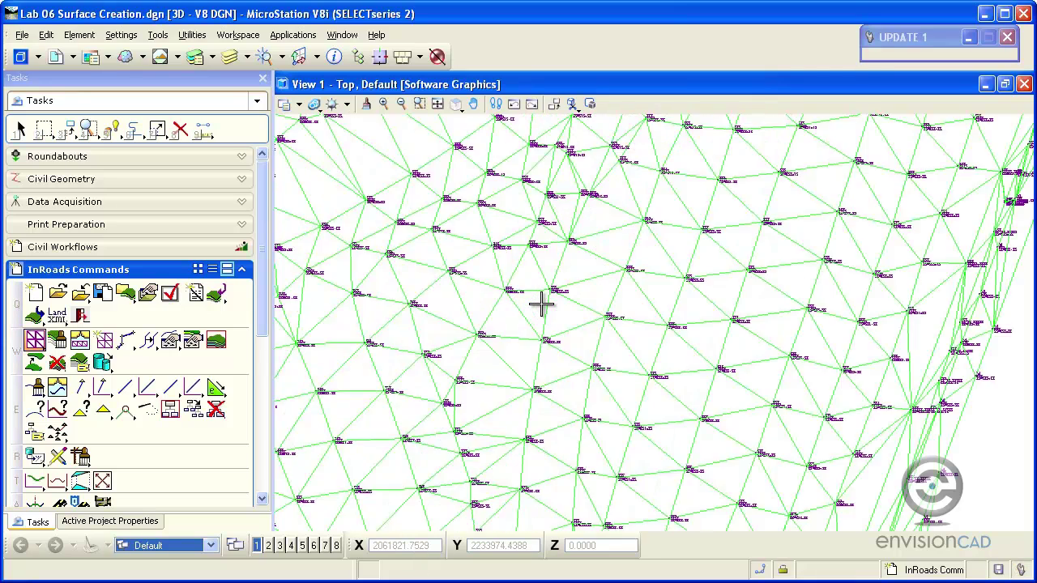
middle_click(567, 292)
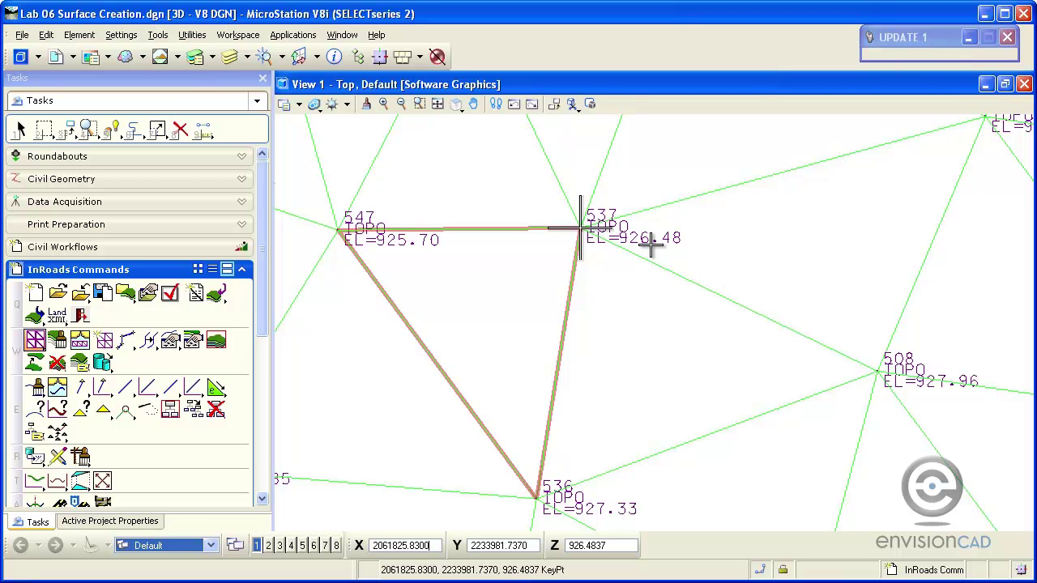
right_click(521, 266)
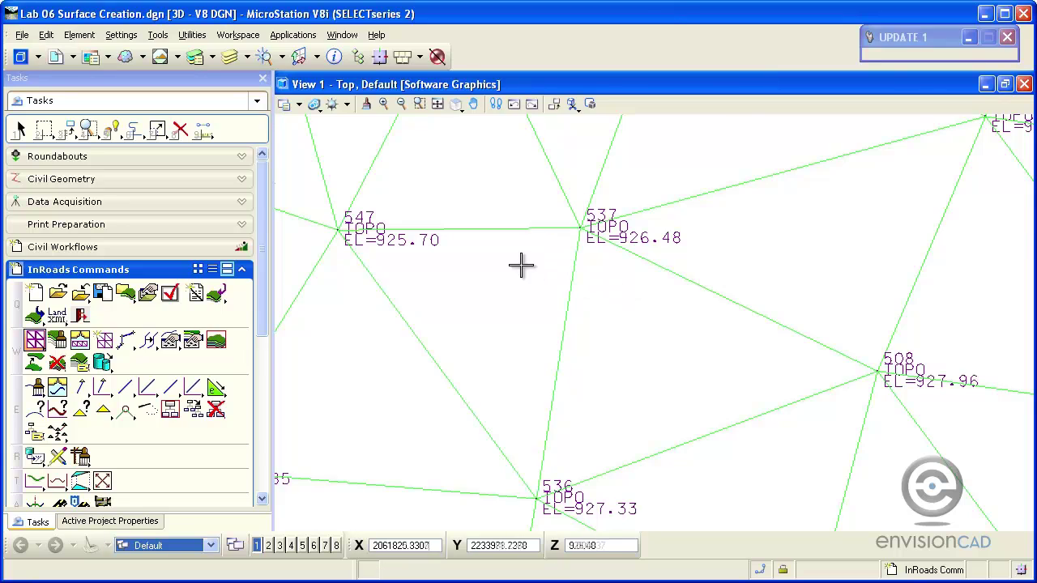
scroll(713, 299, "down", 5)
scroll(709, 299, "down", 2)
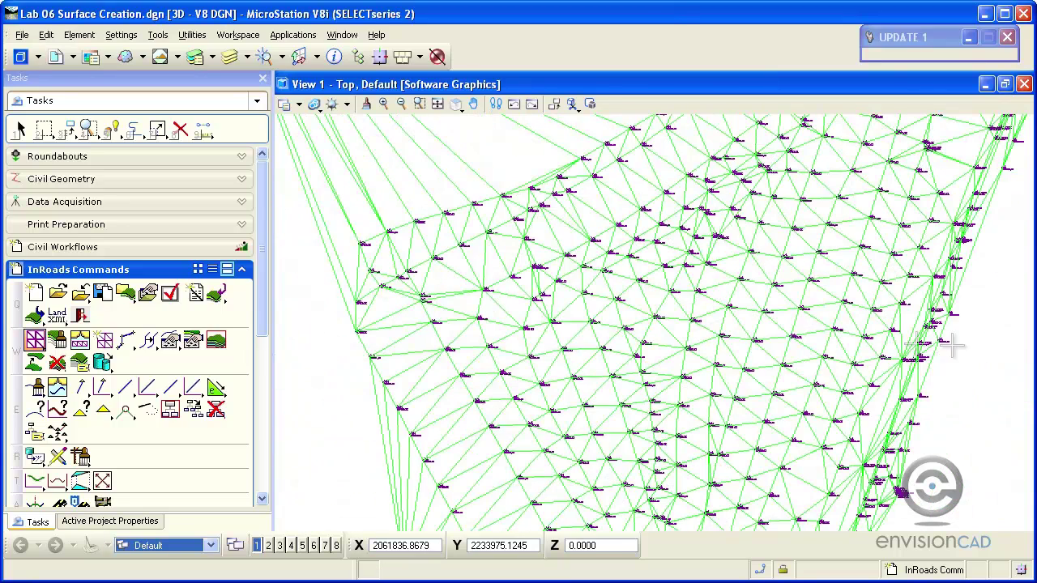
scroll(945, 342, "up", 6)
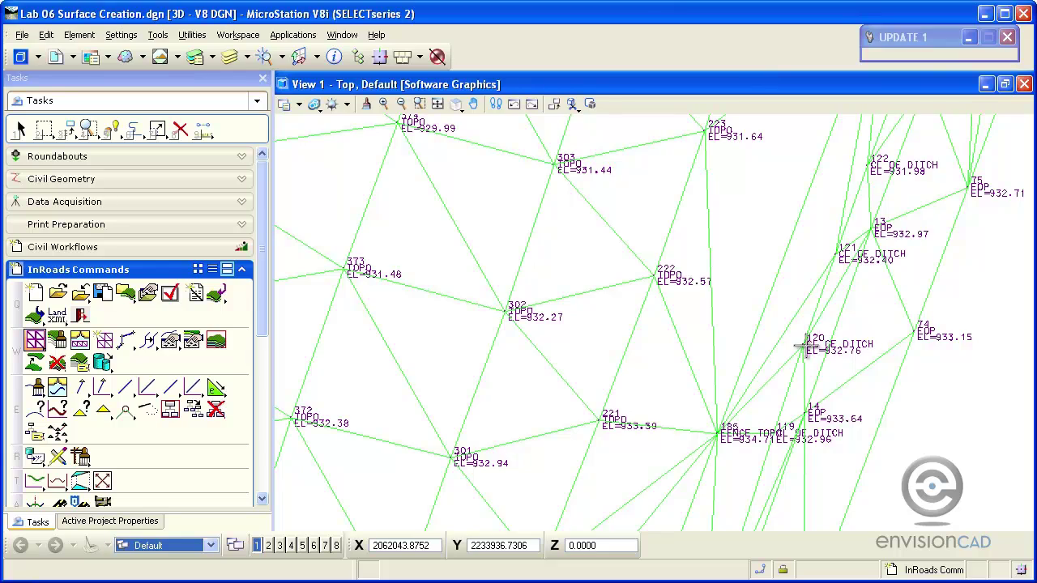
scroll(807, 347, "down", 4)
scroll(871, 298, "down", 2)
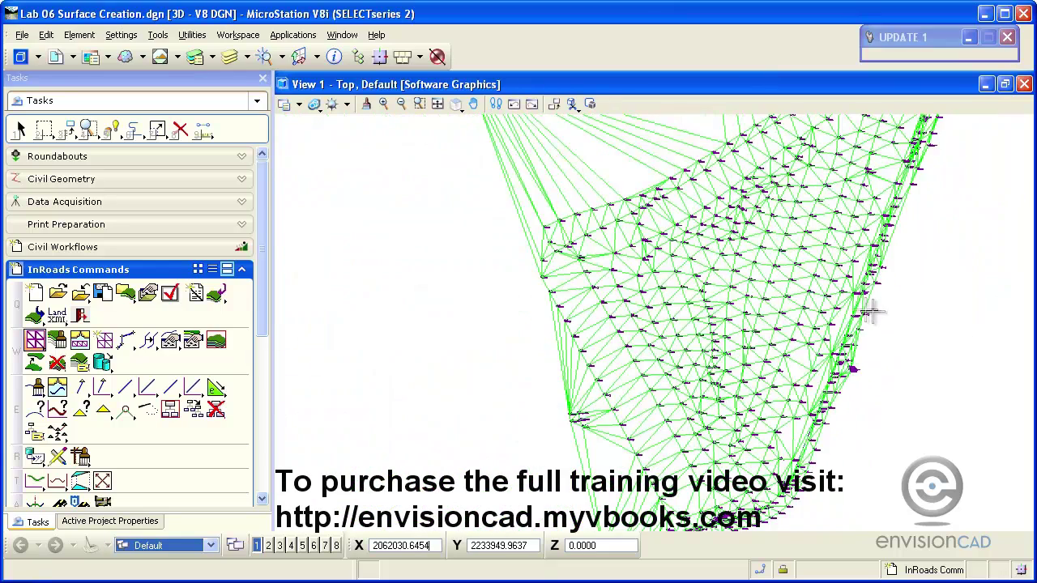
scroll(702, 227, "up", 8)
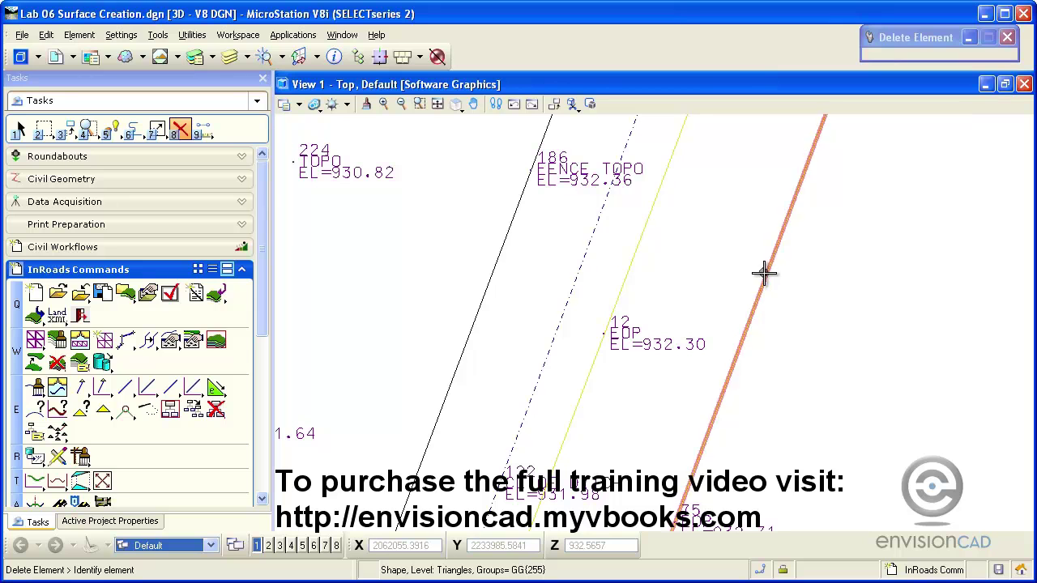
Step: Turn off the Data Point Descriptions, Elevations, Numbers and Data Points levels, then scroll the level list
scroll(735, 255, "down", 5)
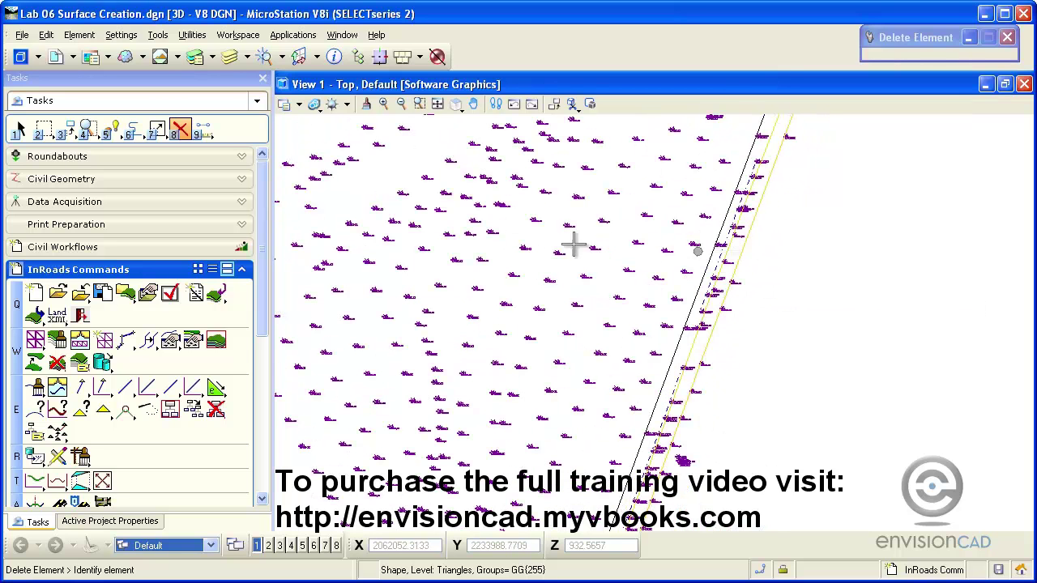
left_click(247, 63)
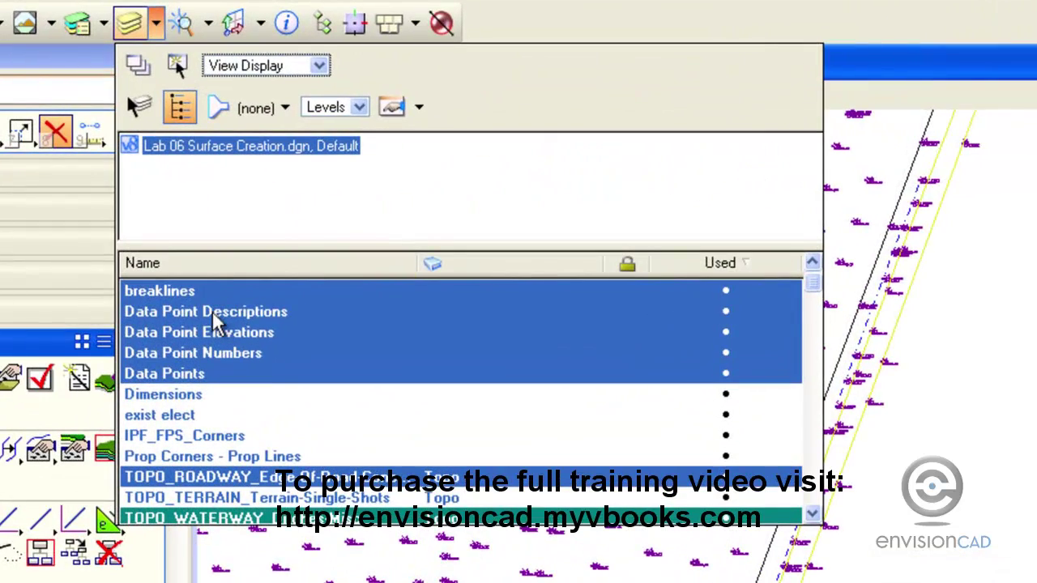
left_click(215, 316)
left_click(208, 330)
left_click(208, 352)
left_click(203, 369)
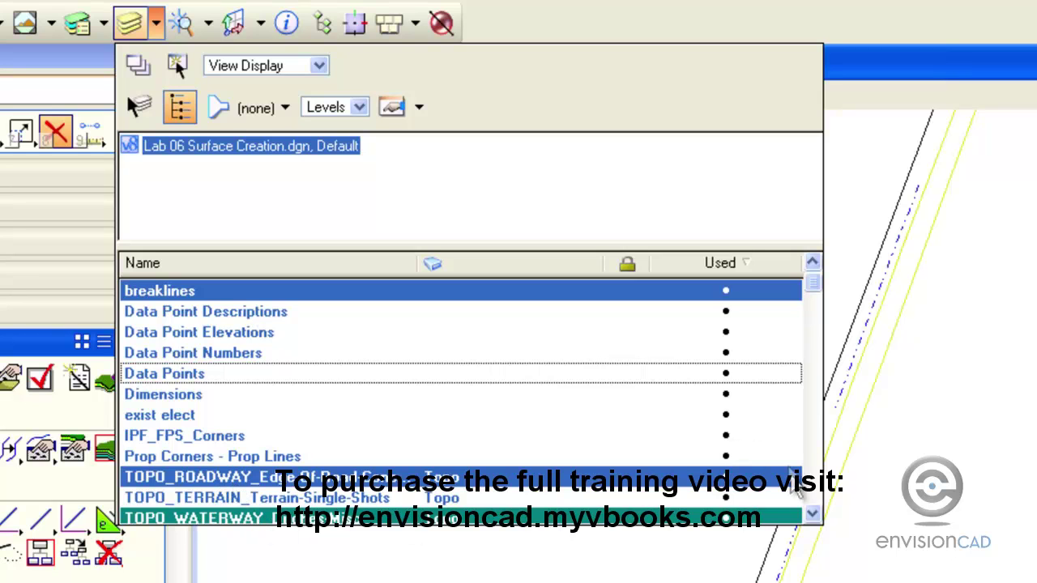
left_click(812, 515)
left_click(813, 515)
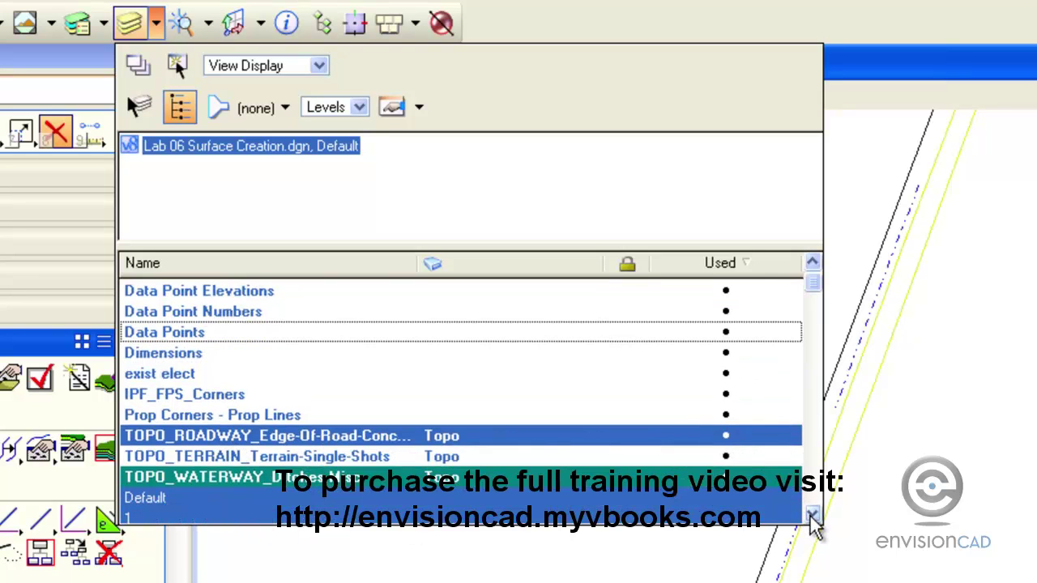
left_click(813, 515)
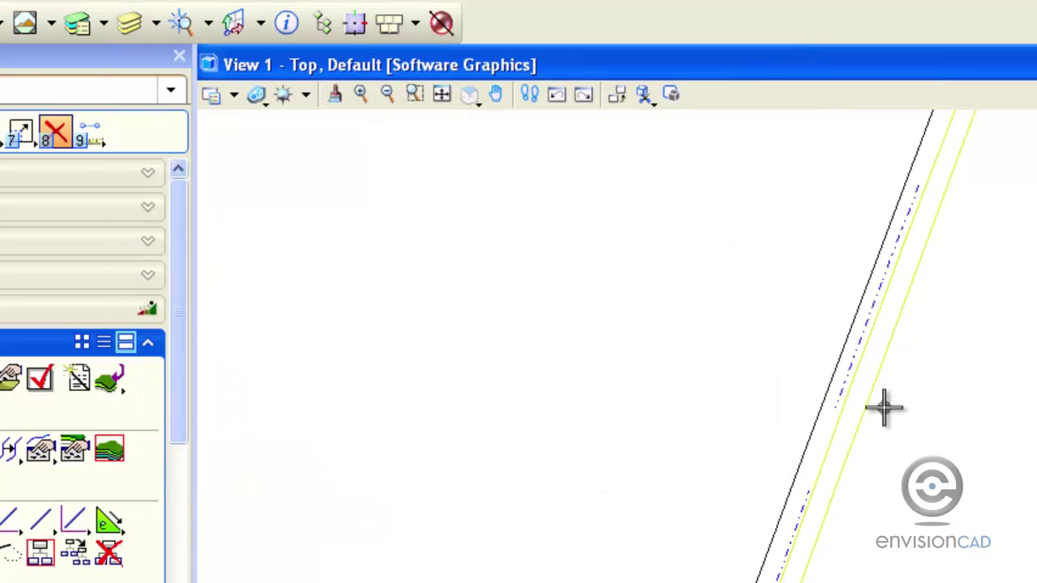